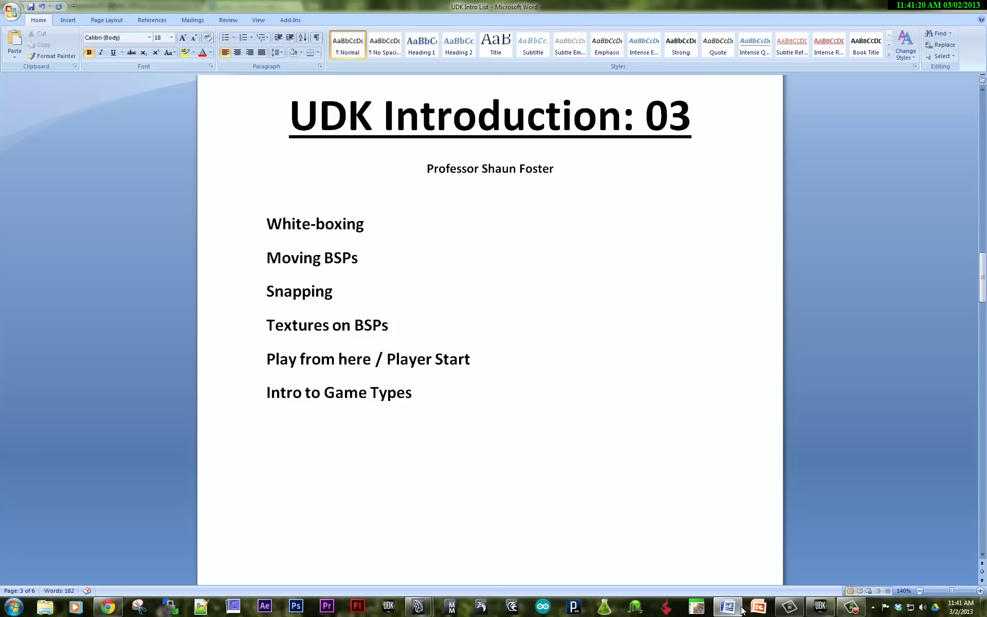
- Review the UDK Introduction 03 topic list in the Word document
mouse_move(742, 610)
- Switch to the UDK editor and drag the builder brush out to the cube's right
click(821, 606)
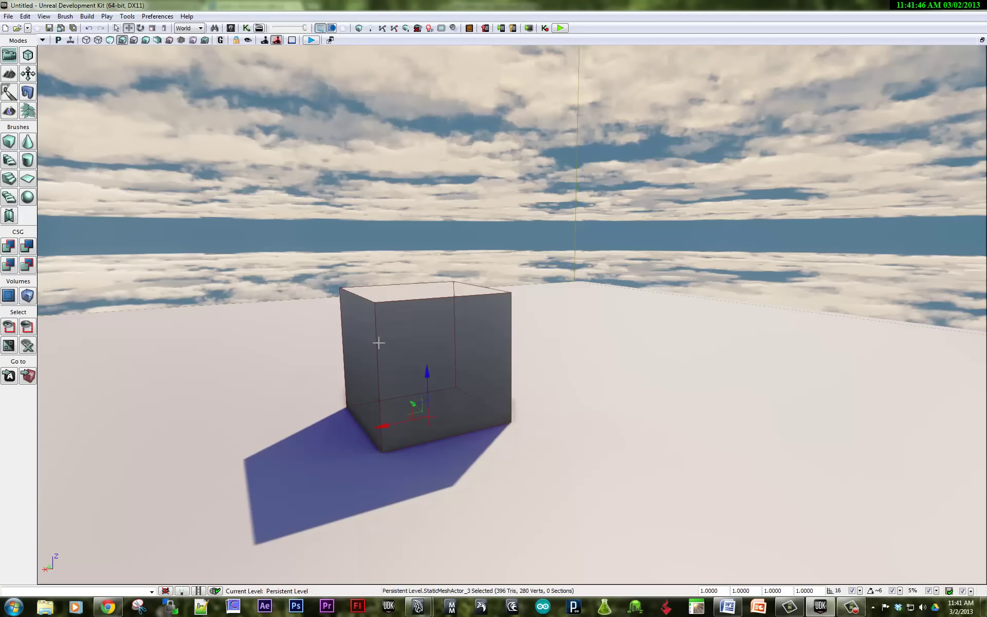
click(376, 380)
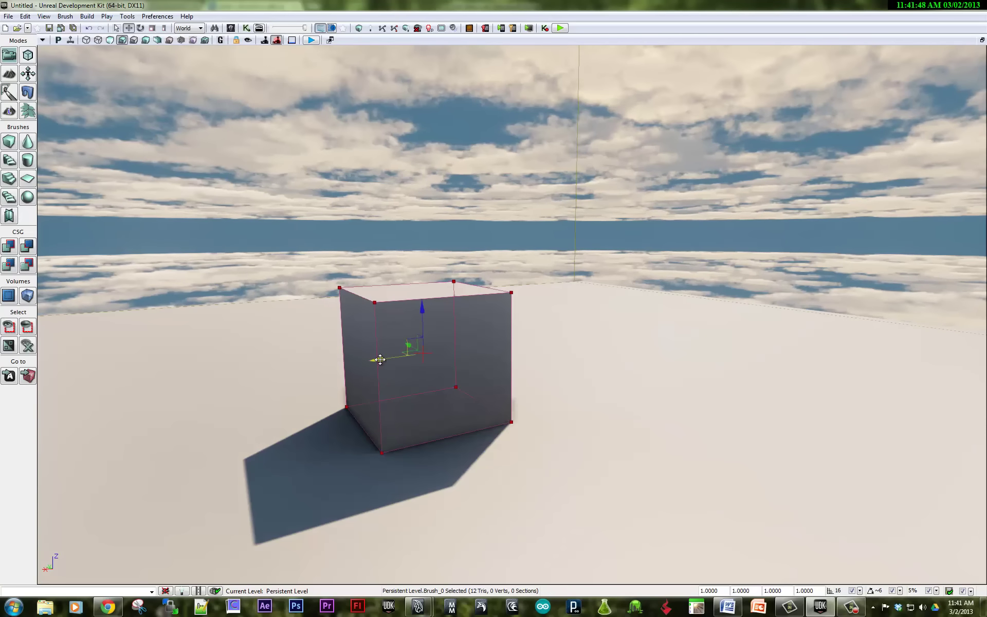
mouse_move(379, 357)
mouse_down()
mouse_move(572, 350)
mouse_move(563, 334)
mouse_move(581, 332)
mouse_move(774, 402)
mouse_move(750, 394)
mouse_up()
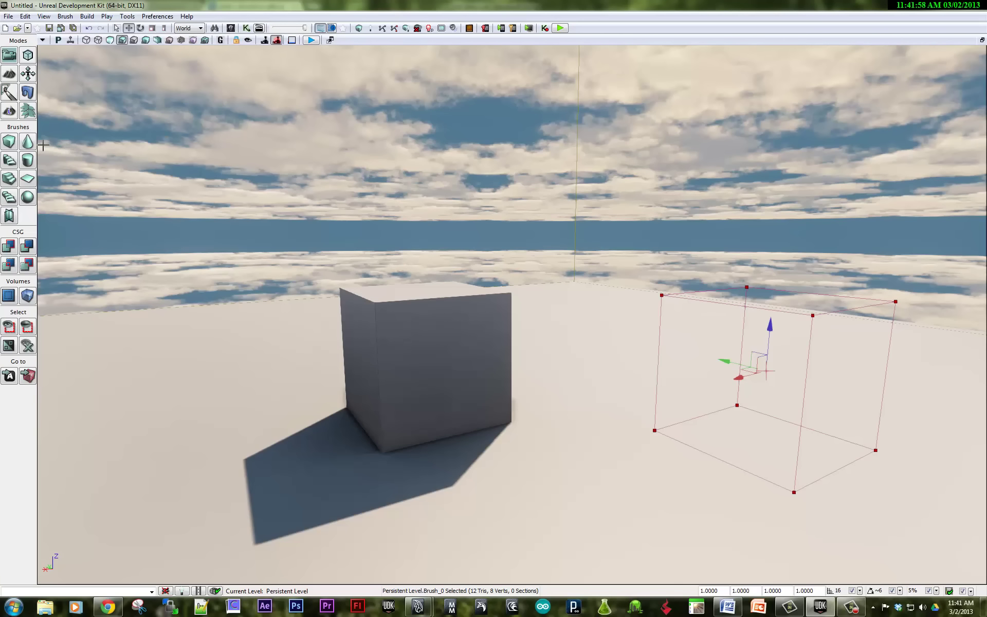
- Rebuild the cube builder brush at X 512 and Y 512, keeping height 256
right_click(14, 143)
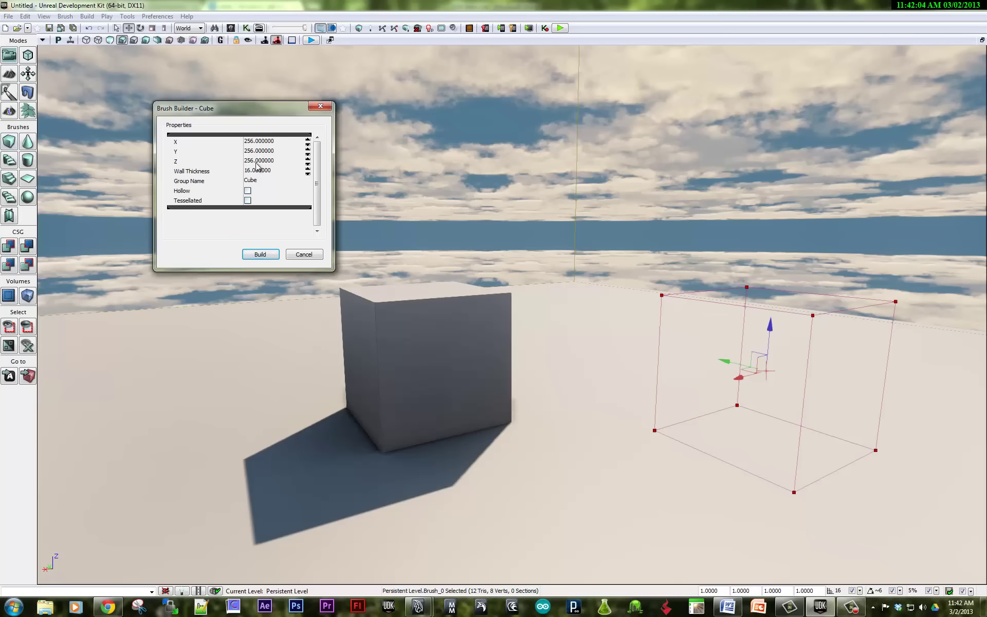
click(263, 142)
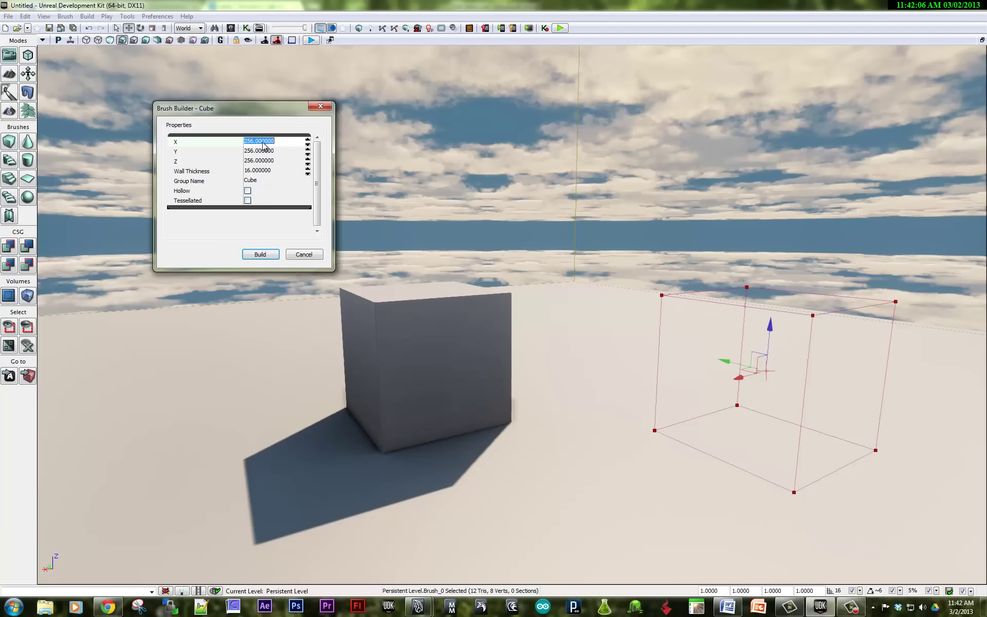
text(512)
key(Tab)
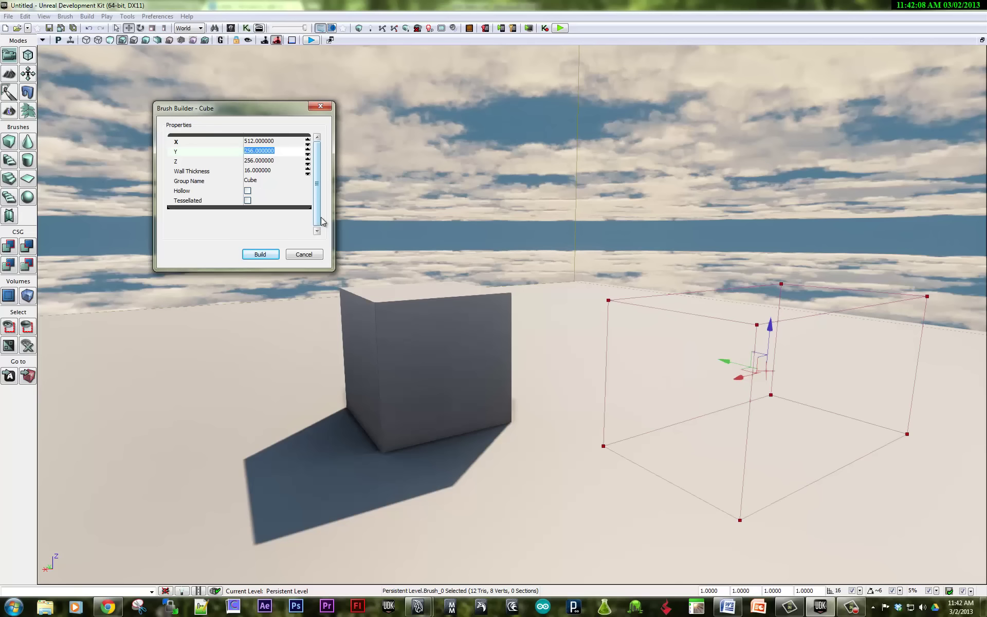
text(512)
key(Tab)
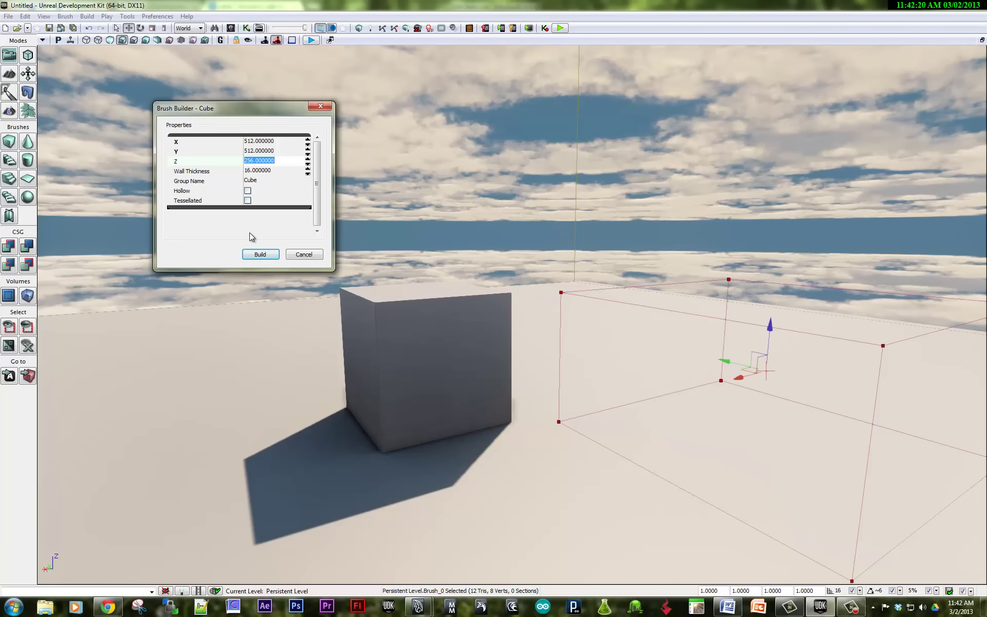
click(315, 255)
mouse_move(319, 270)
mouse_down()
mouse_move(456, 273)
mouse_move(307, 263)
mouse_up()
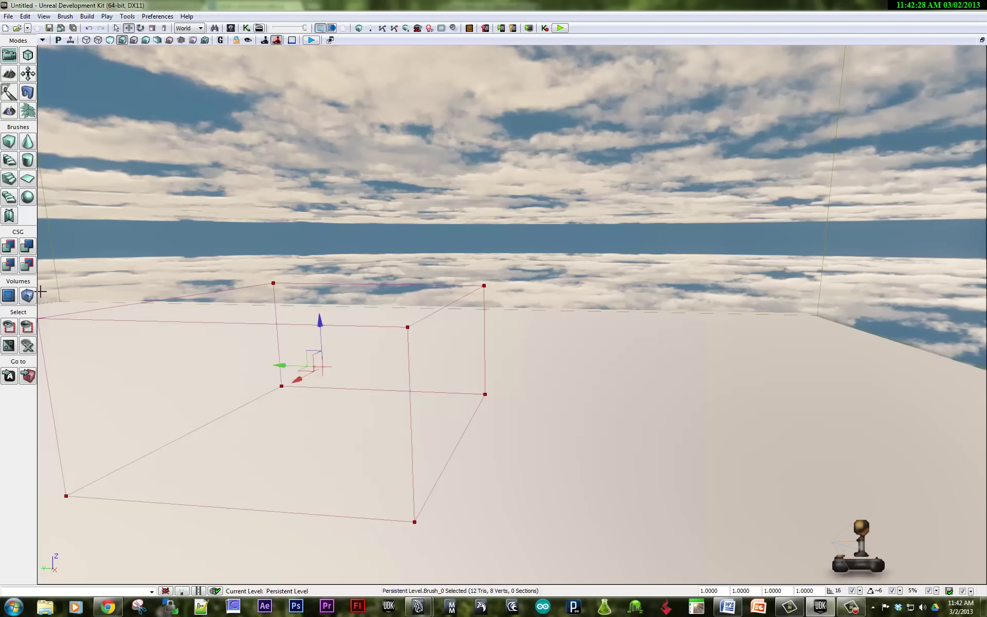
- Add a solid 512 box, shift the brush right leaving a gap, and add a second box
click(10, 247)
mouse_move(281, 365)
mouse_down()
mouse_move(766, 398)
mouse_move(567, 396)
mouse_move(650, 397)
mouse_up()
click(860, 591)
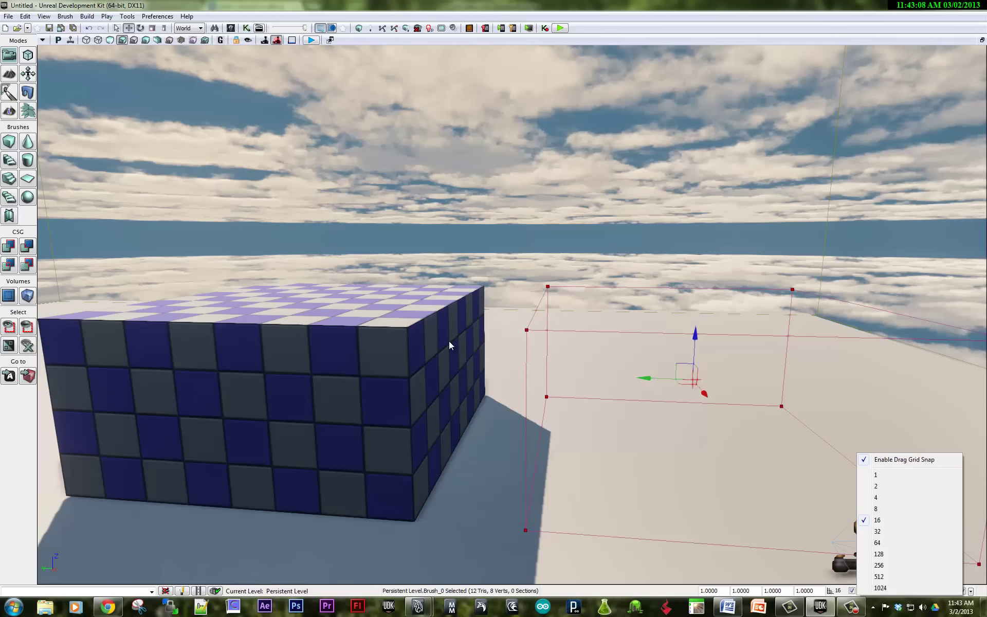
click(640, 372)
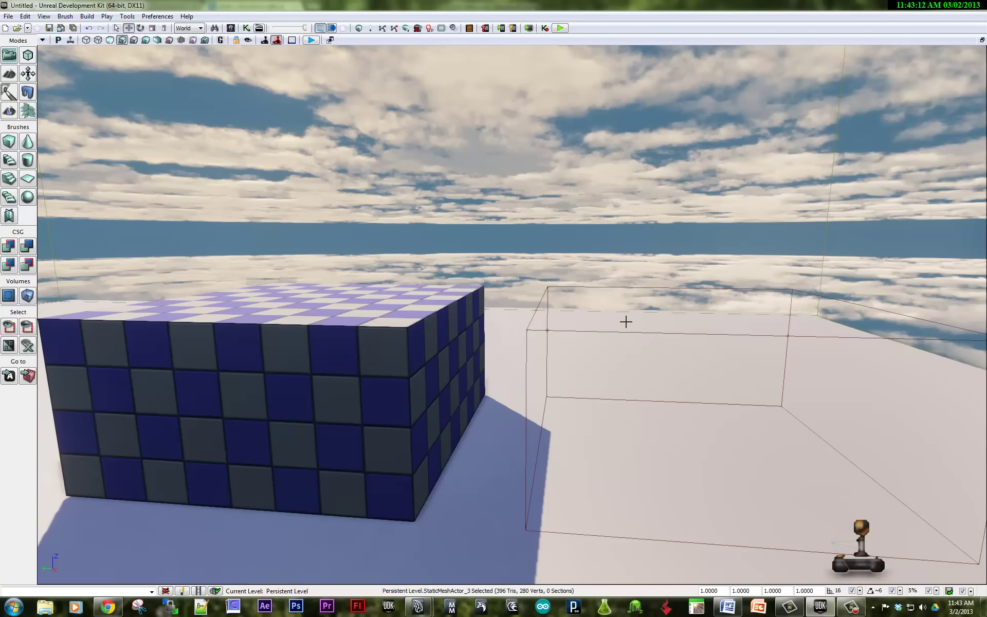
click(605, 332)
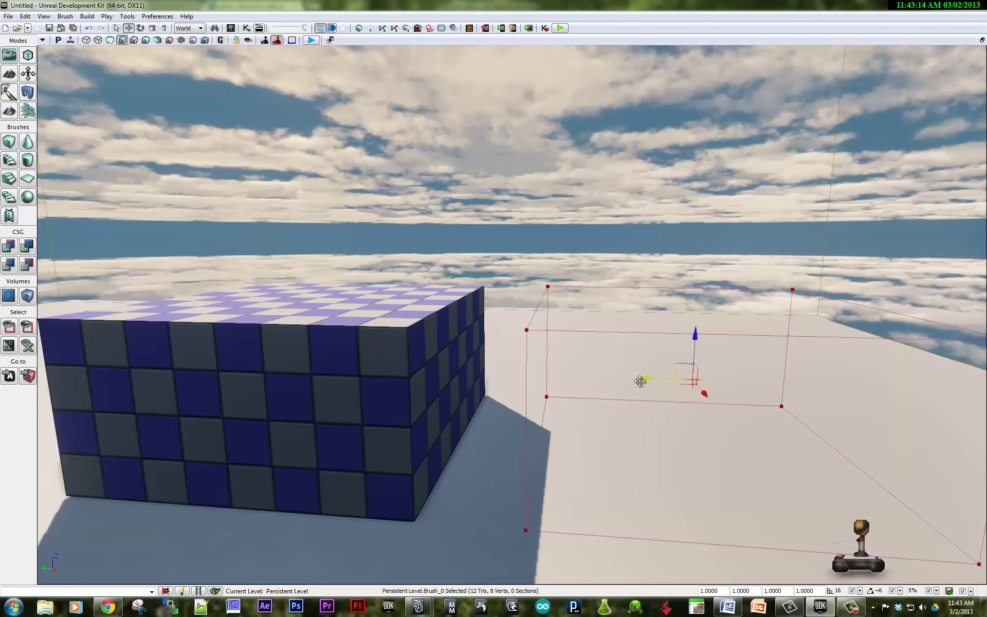
drag(644, 379, 689, 377)
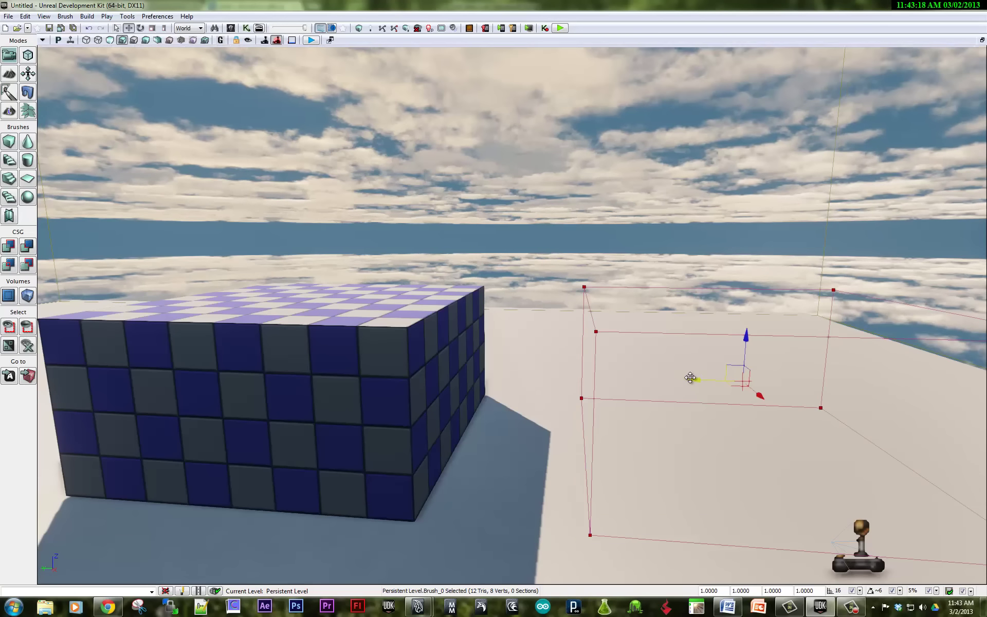
key(ctrl+a)
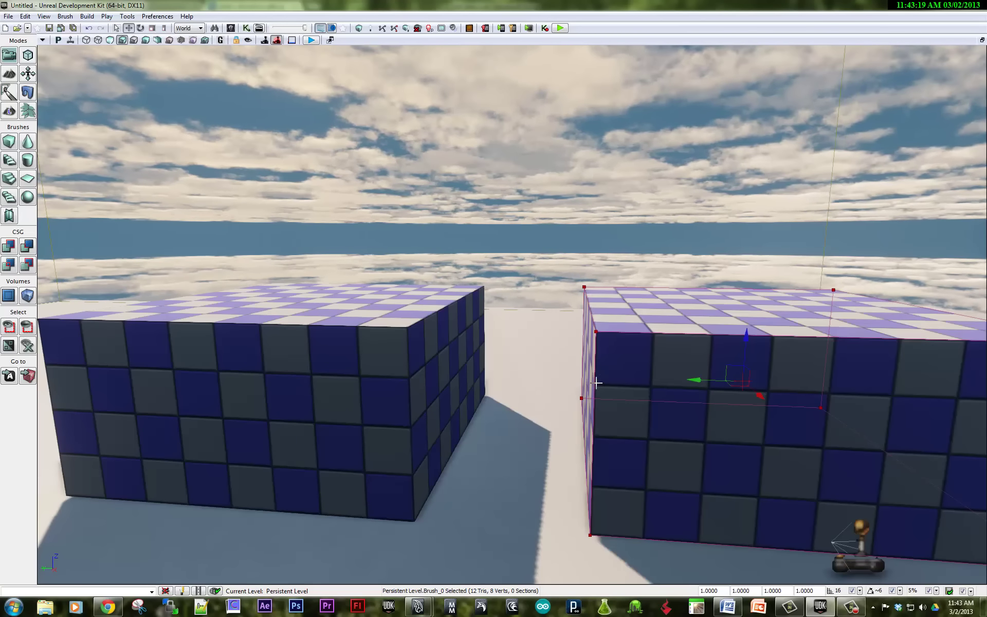
- Switch the builder brush to an eight-sided cylinder with outer radius 512 and inner radius 384
right_click(7, 147)
click(29, 163)
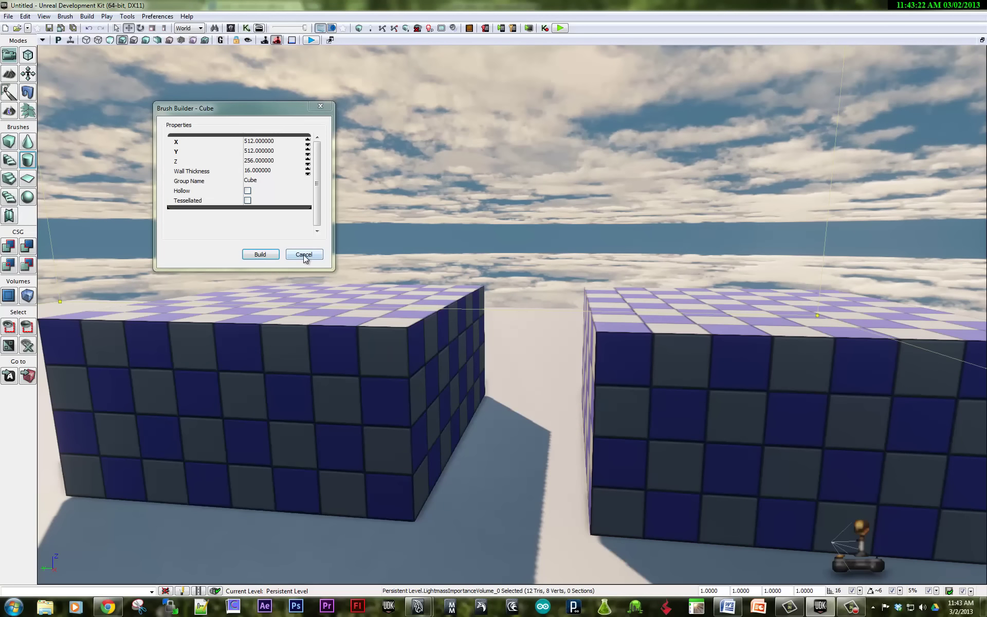
right_click(28, 163)
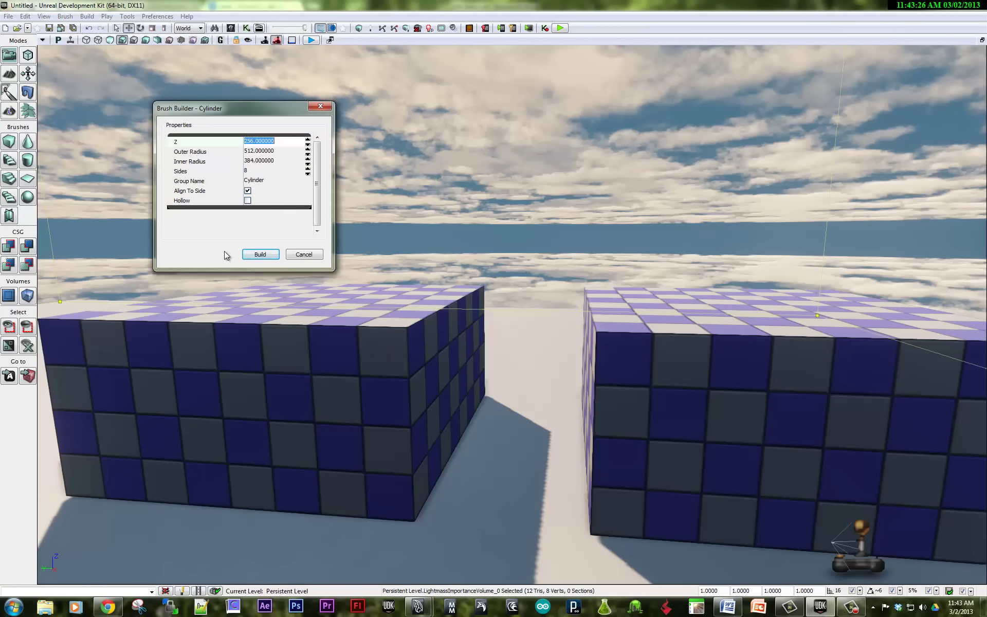
click(298, 256)
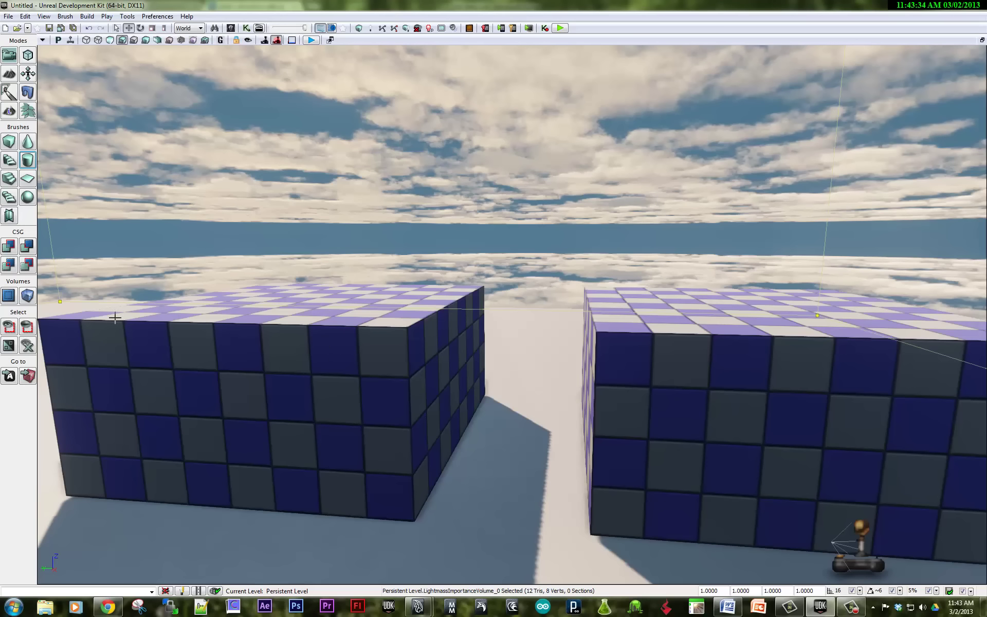
- Bring the cylinder brush over beside the grey cube and lower it onto the floor
click(28, 378)
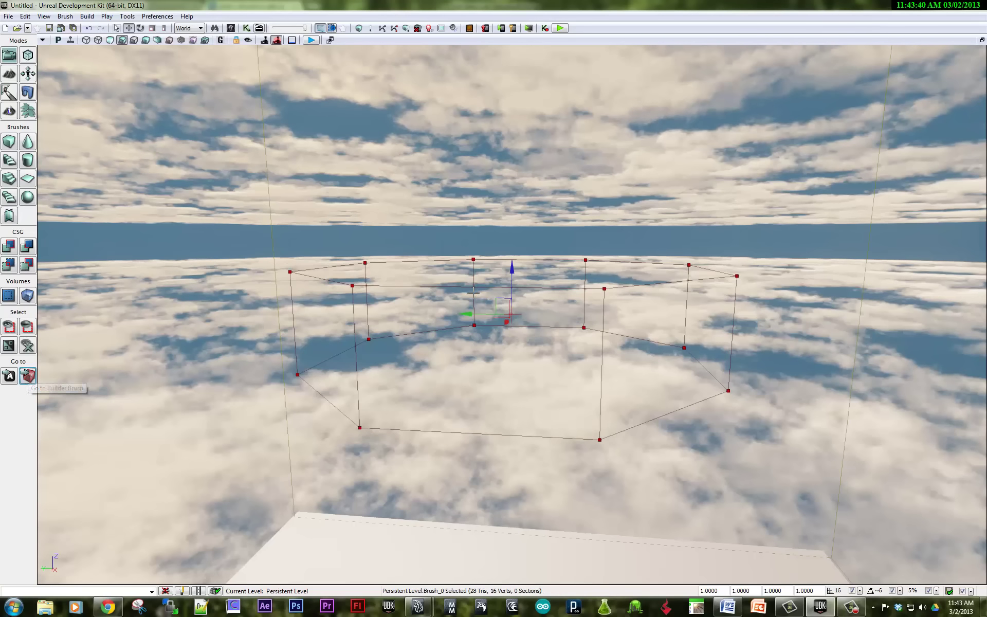
scroll(504, 326, up, 3)
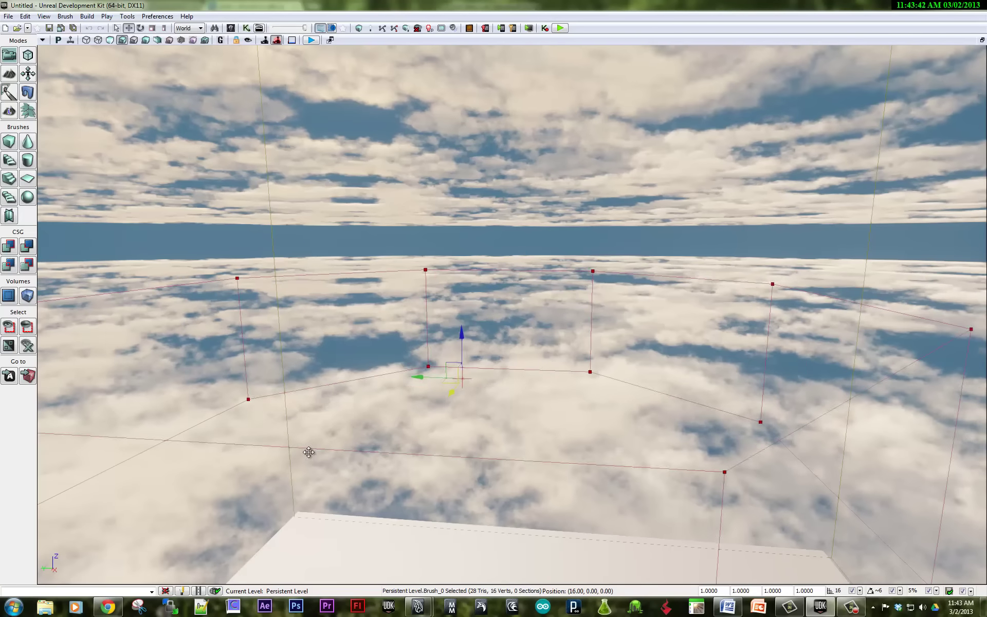
scroll(542, 243, up, 3)
mouse_move(543, 243)
mouse_down()
mouse_move(185, 278)
mouse_move(394, 277)
mouse_move(469, 307)
mouse_up()
scroll(469, 307, down, 6)
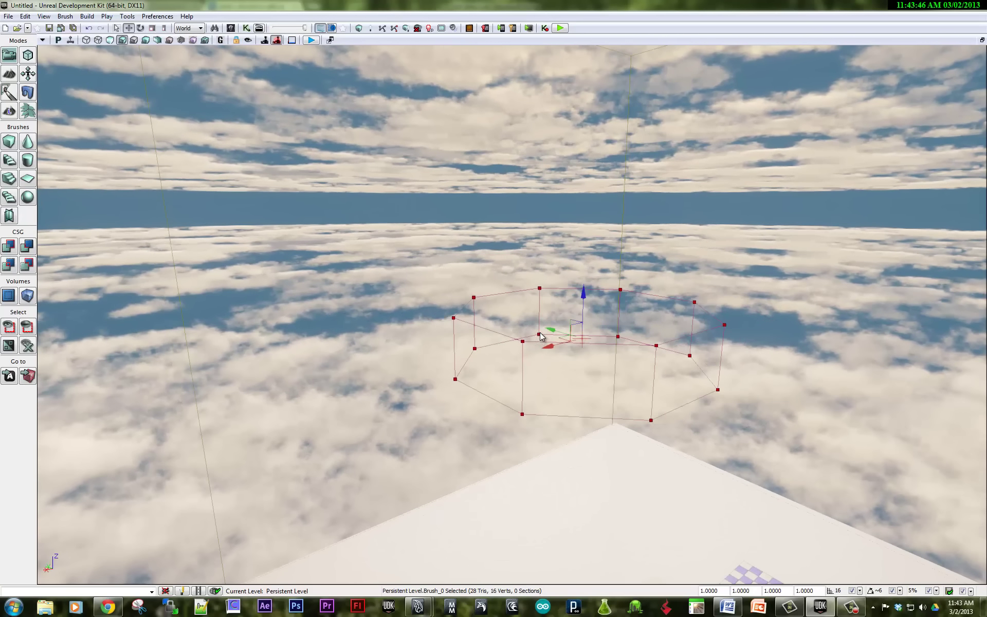
scroll(550, 329, down, 6)
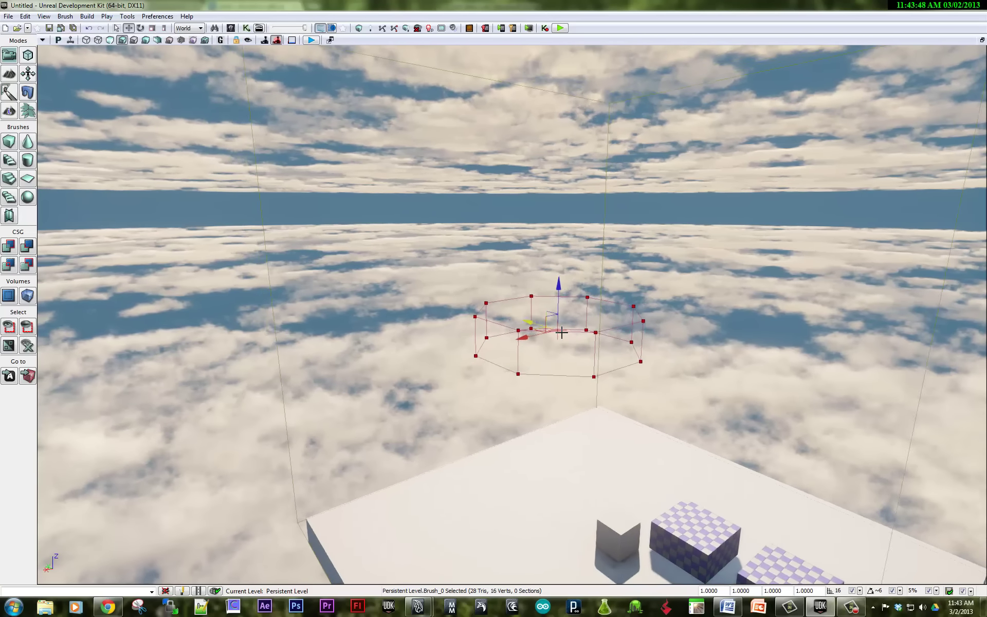
scroll(564, 335, up, 5)
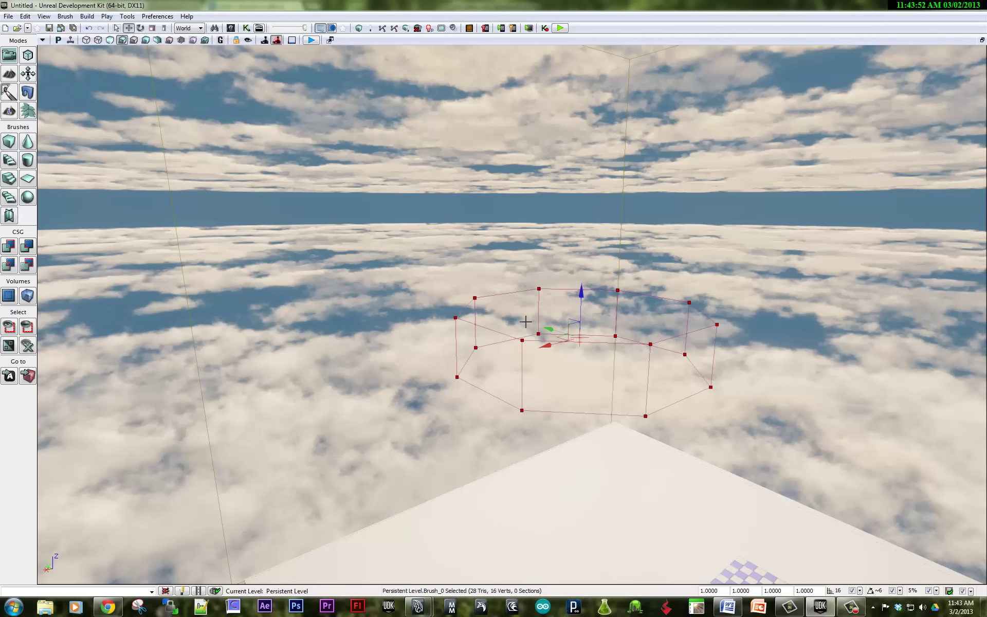
scroll(494, 389, down, 2)
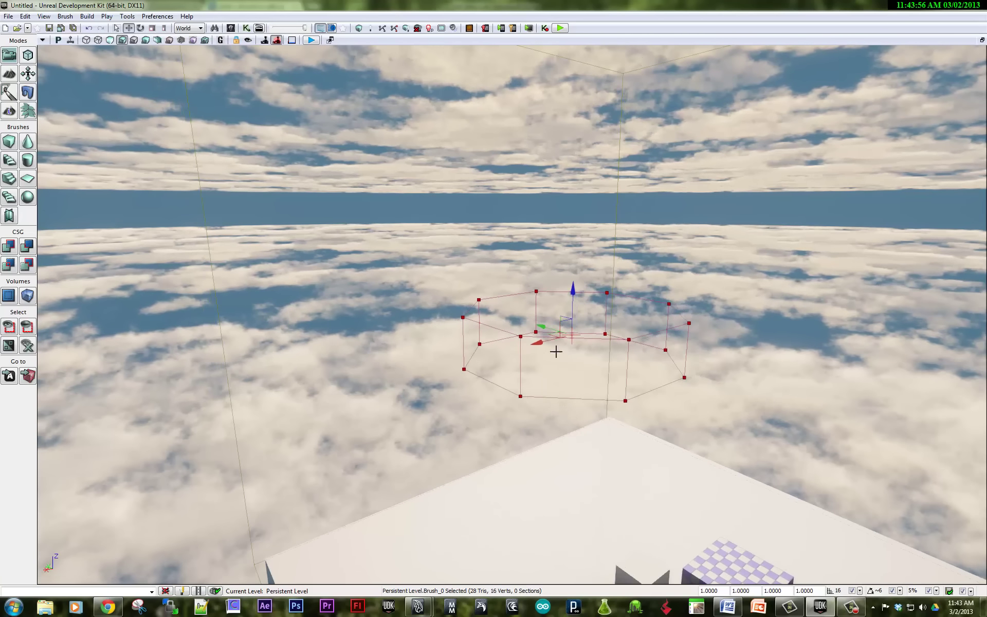
scroll(556, 351, up, 1)
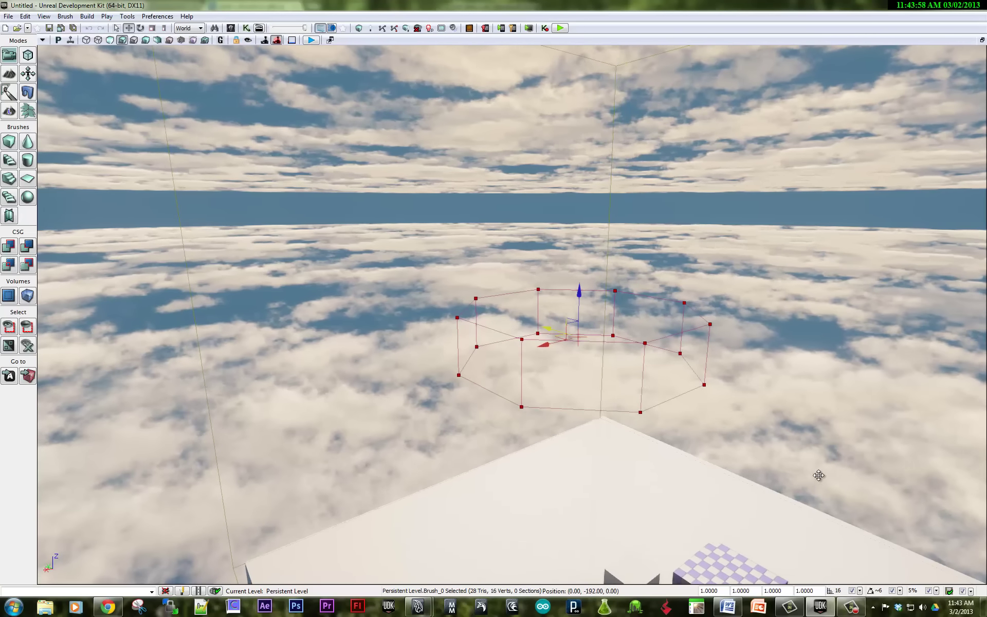
mouse_move(818, 474)
ctrl+shift+mouse_down()
mouse_move(874, 494)
mouse_move(902, 452)
mouse_move(897, 333)
ctrl+shift+mouse_up()
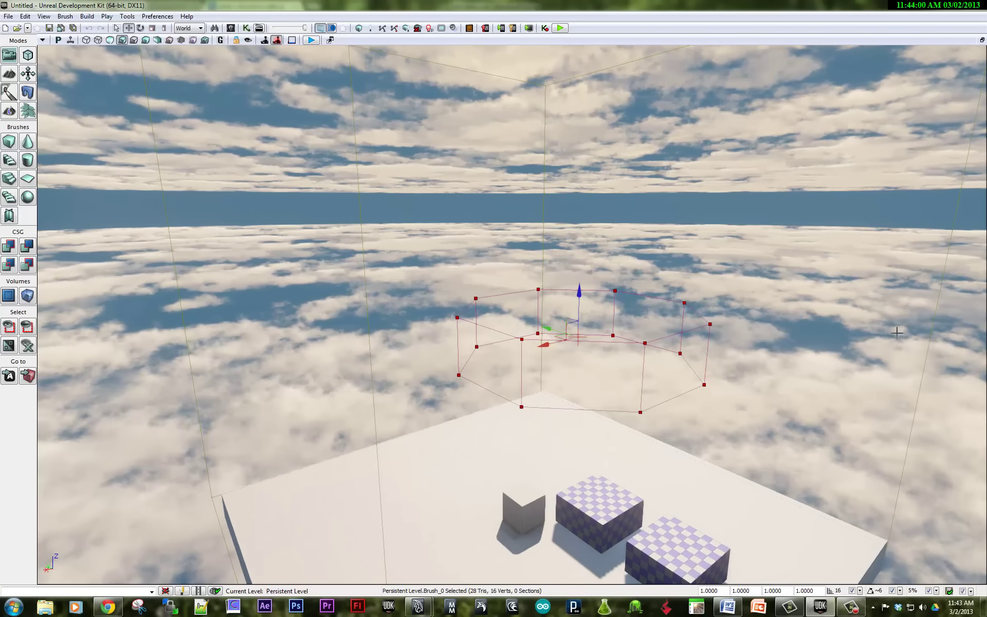
mouse_move(580, 292)
mouse_down()
mouse_move(574, 494)
mouse_move(540, 596)
mouse_move(548, 581)
mouse_move(533, 578)
mouse_move(537, 594)
mouse_move(524, 571)
mouse_move(532, 591)
mouse_move(553, 583)
mouse_up()
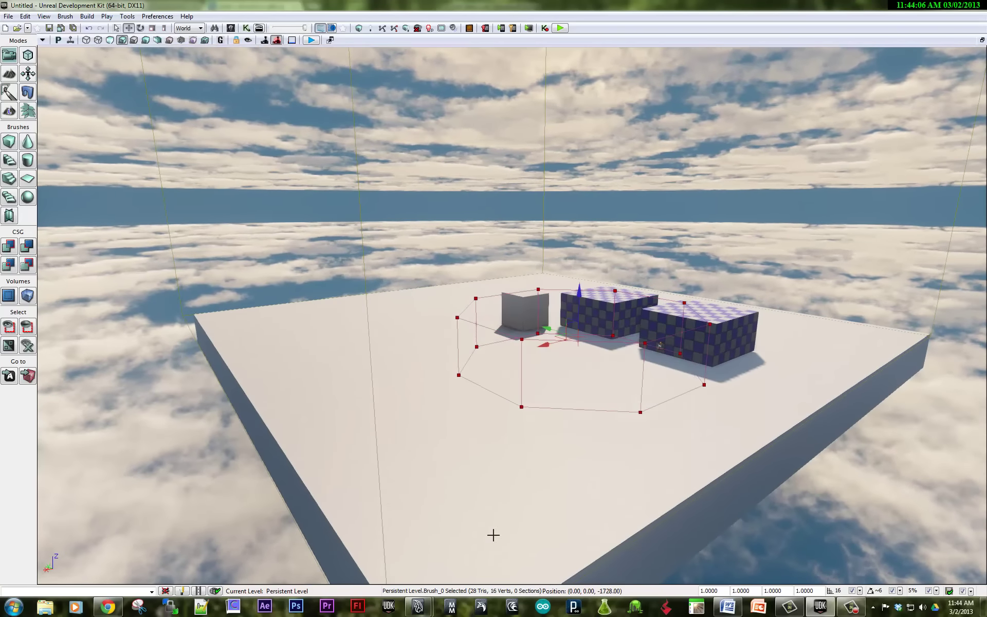
- Rebuild the cylinder brush as hollow and rotate it -90° onto its side
right_click(26, 161)
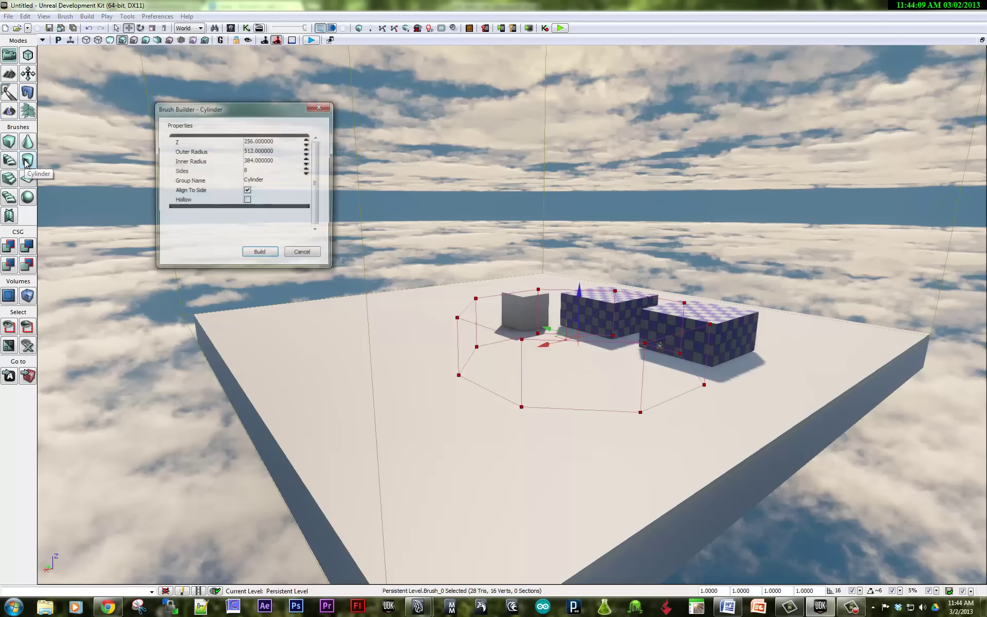
click(248, 200)
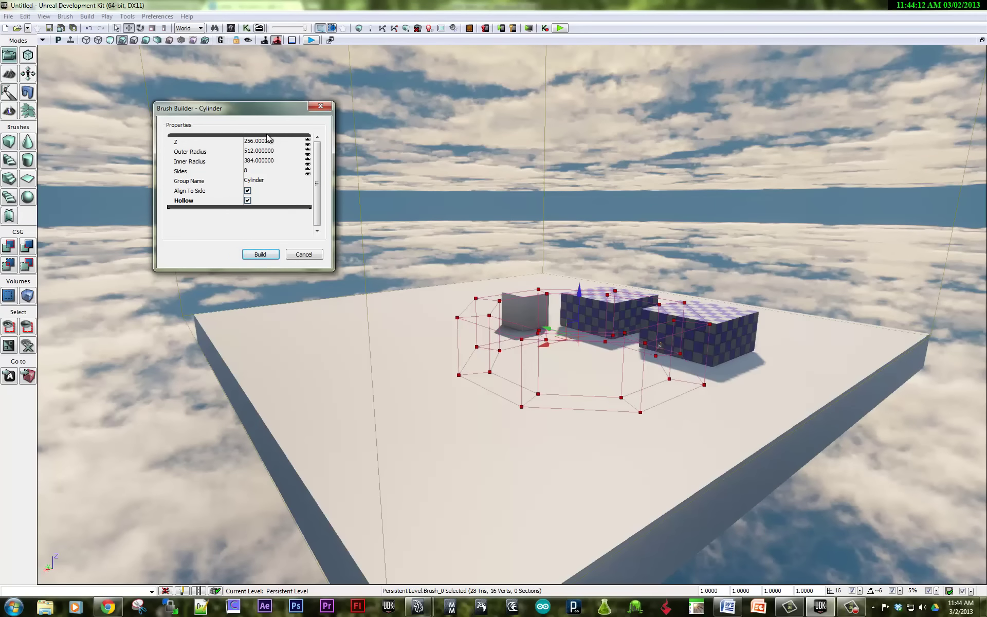
click(260, 255)
click(307, 254)
key(space)
drag(539, 347, 263, 366)
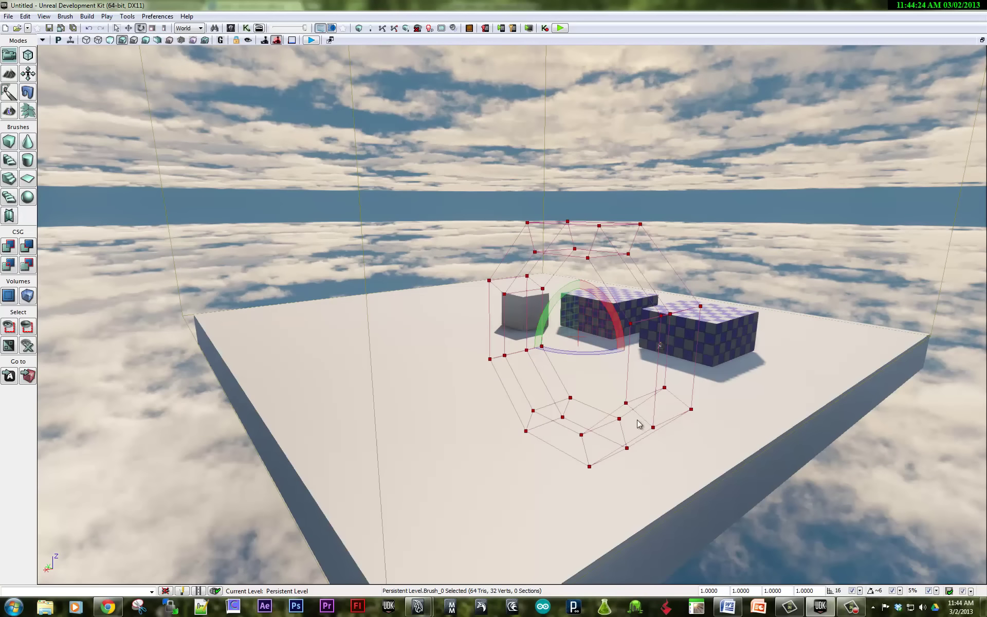
mouse_move(348, 351)
right_down()
mouse_move(531, 389)
mouse_move(77, 392)
mouse_move(242, 334)
mouse_move(36, 345)
right_up()
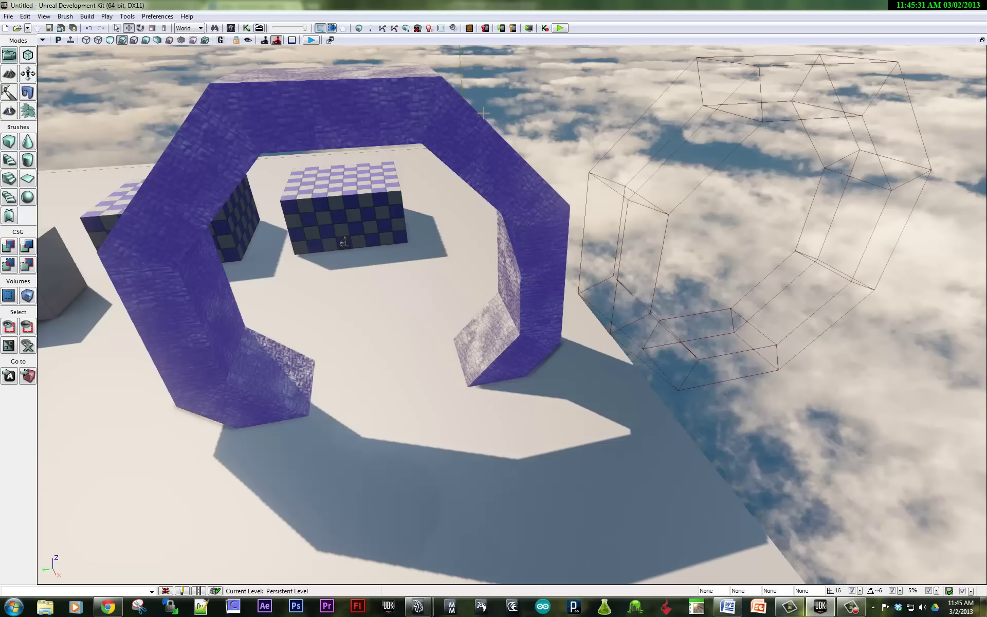
- Select the builder brush beside the arch for the second stone octagonal ring
click(659, 165)
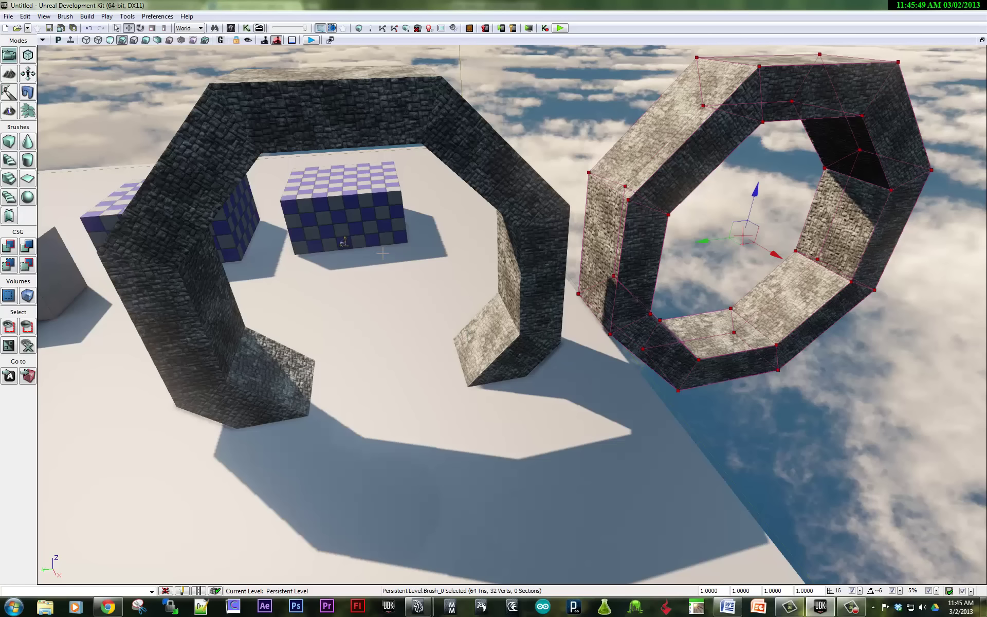
click(46, 18)
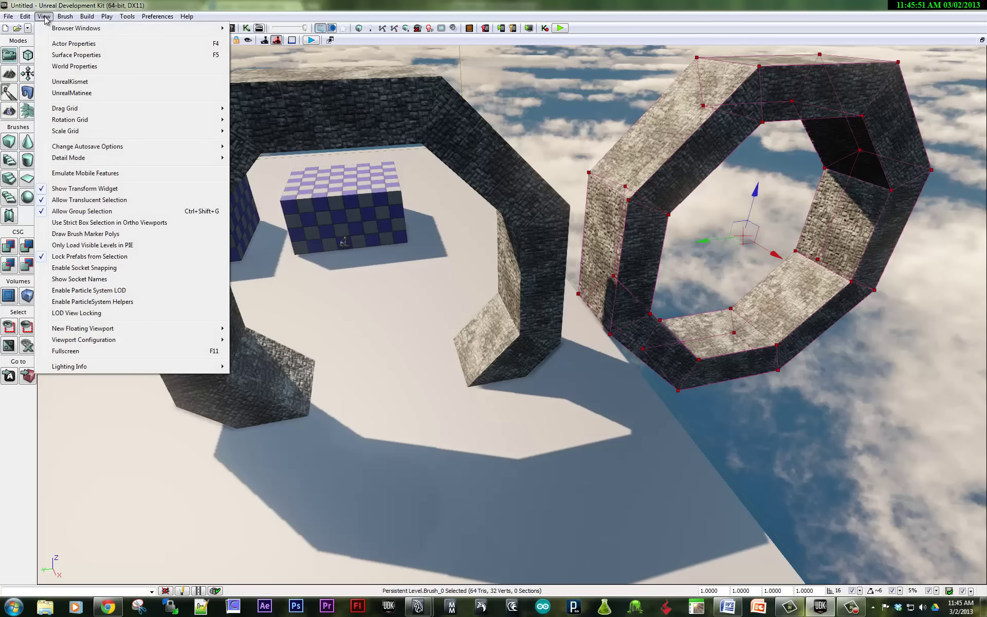
- In Surface Properties, scale the left arch's top surface texture to 4.0, after trying 0.25
click(75, 56)
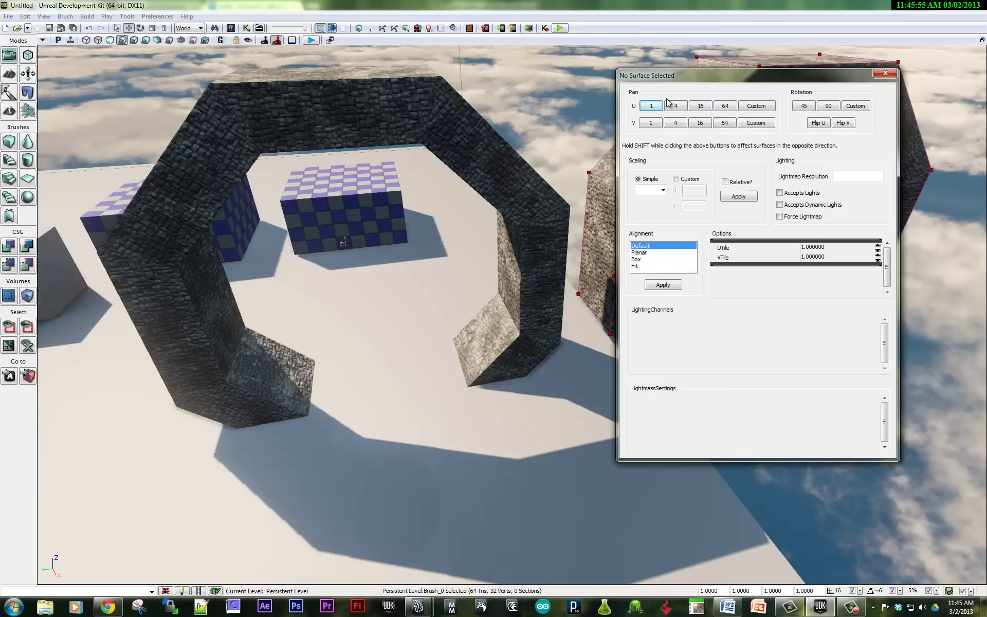
drag(687, 76, 523, 151)
right_drag(325, 273, 219, 190)
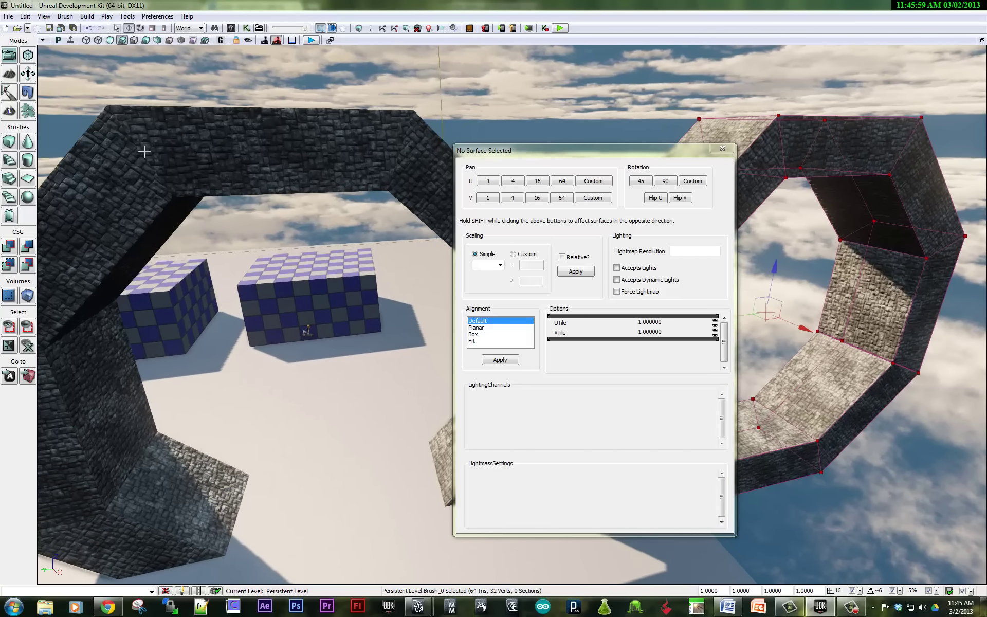
click(238, 170)
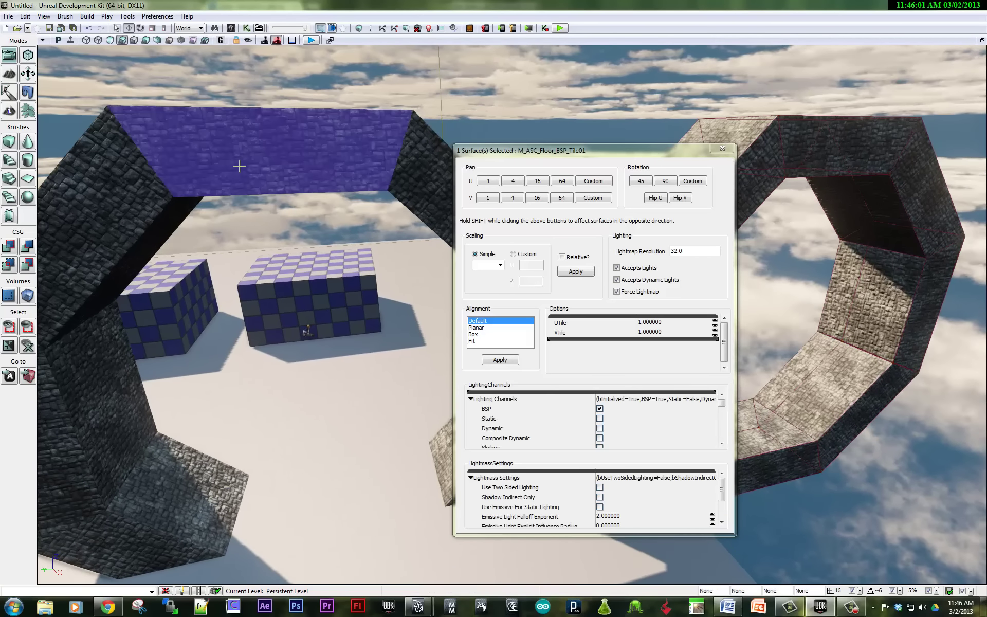
click(500, 266)
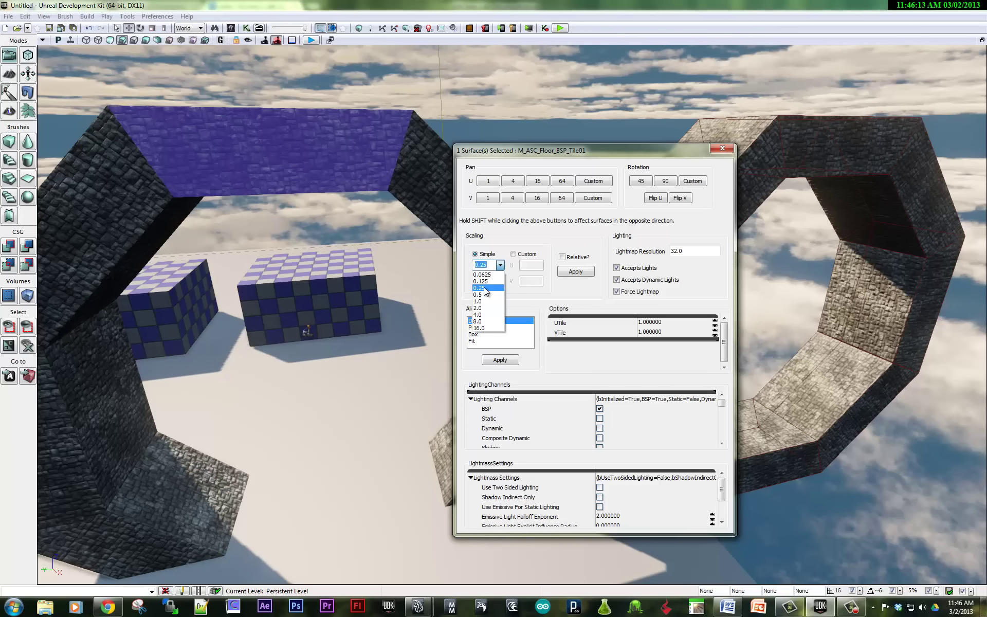
click(485, 288)
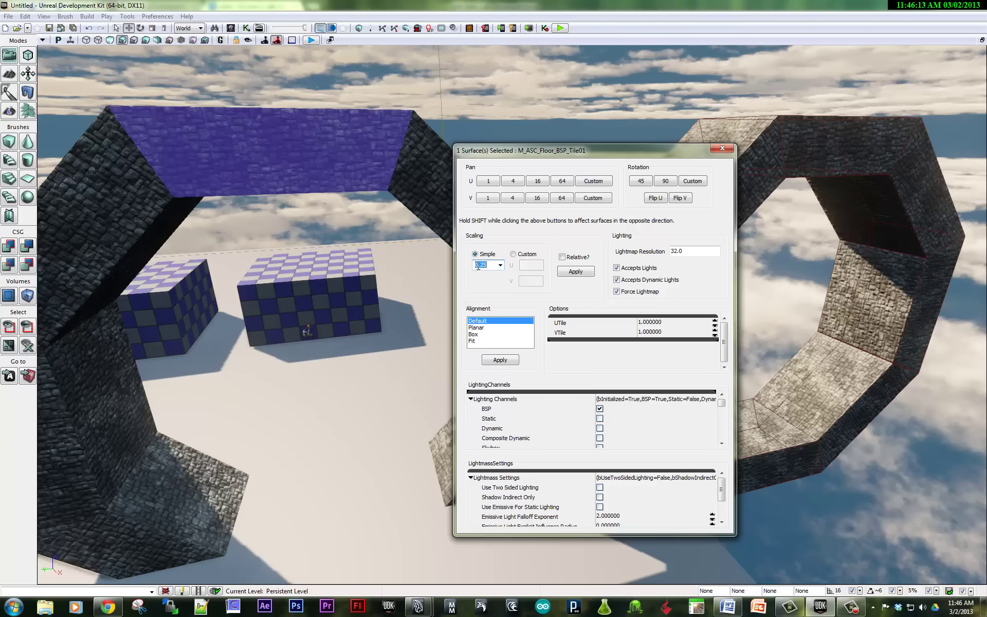
click(575, 272)
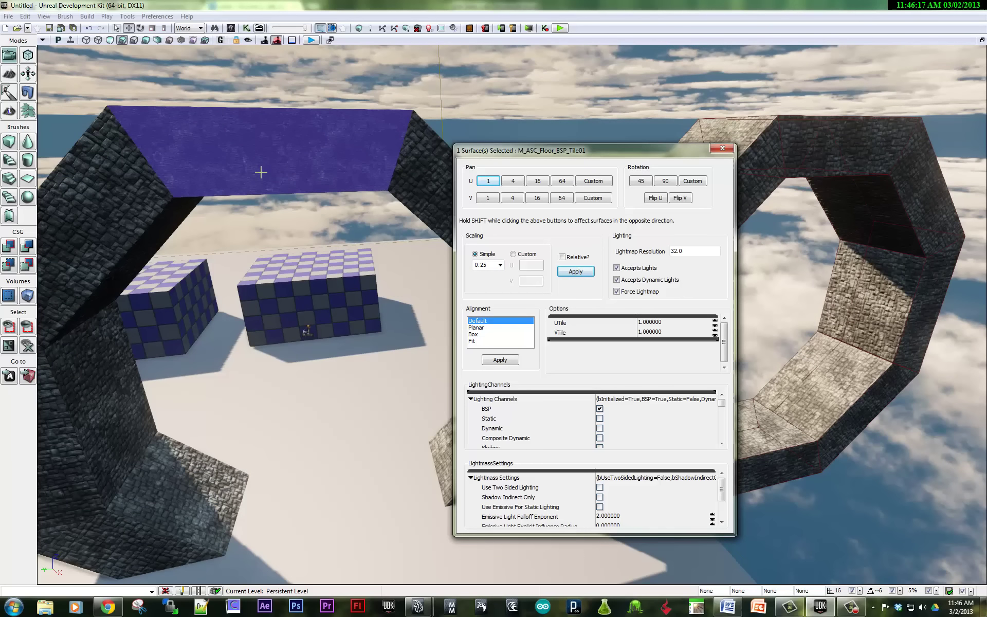
click(499, 265)
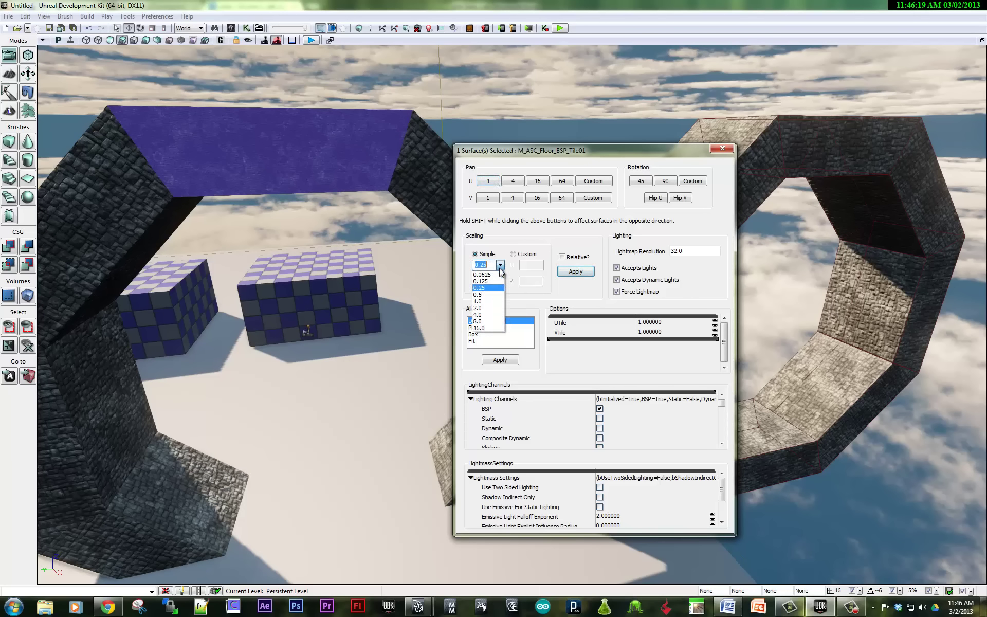
click(479, 314)
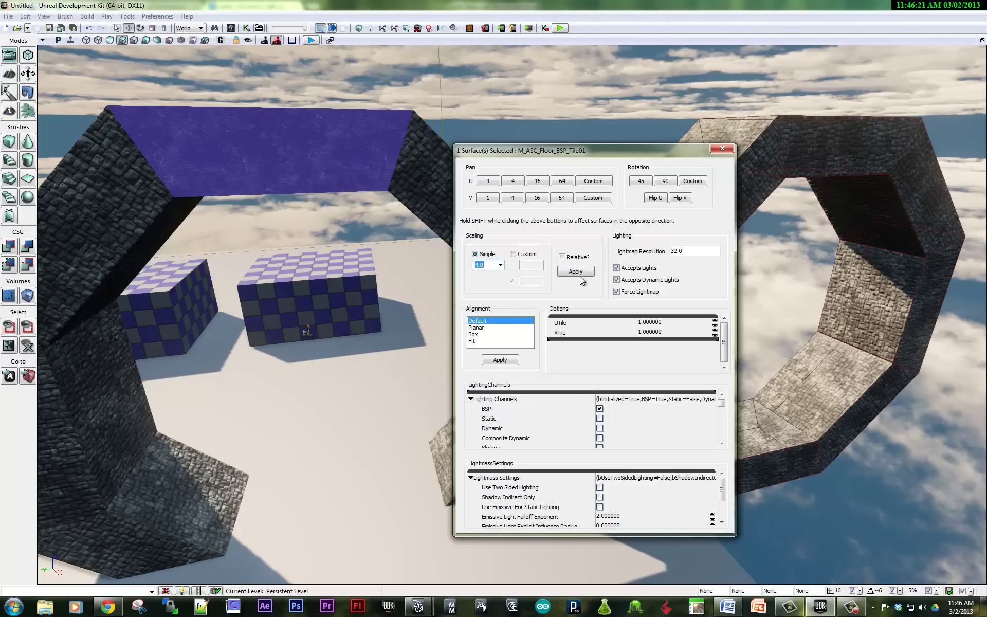
click(576, 271)
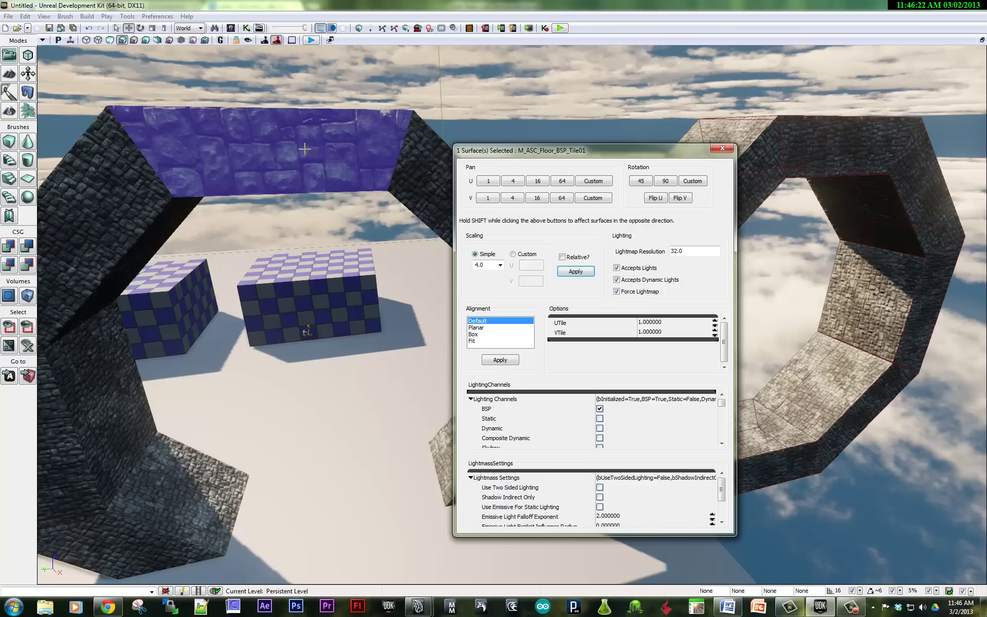
- Select the right pillar's lower face and the arch's top wall surface
drag(480, 149, 676, 170)
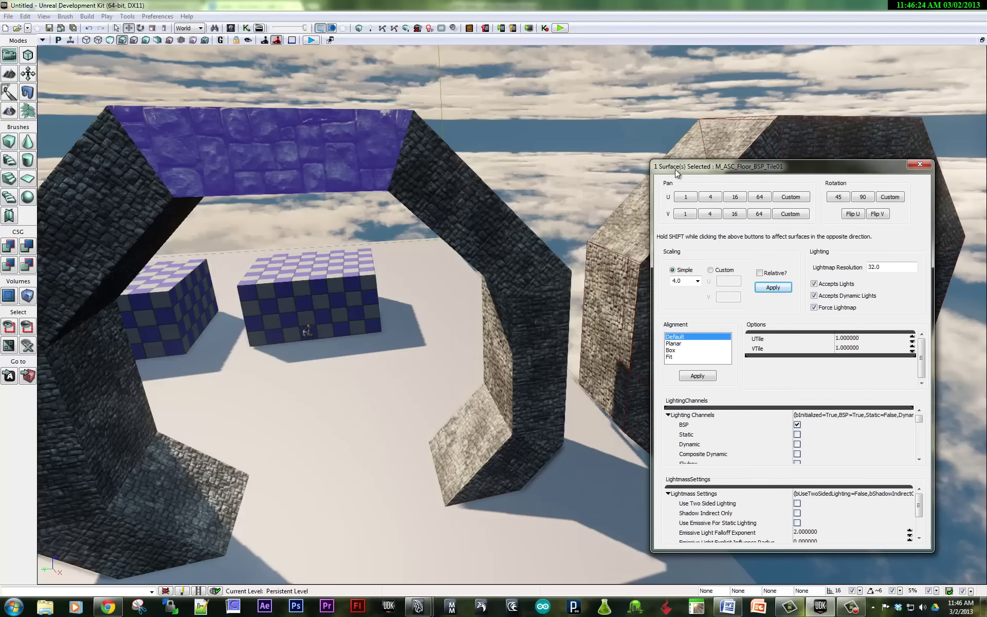
click(515, 466)
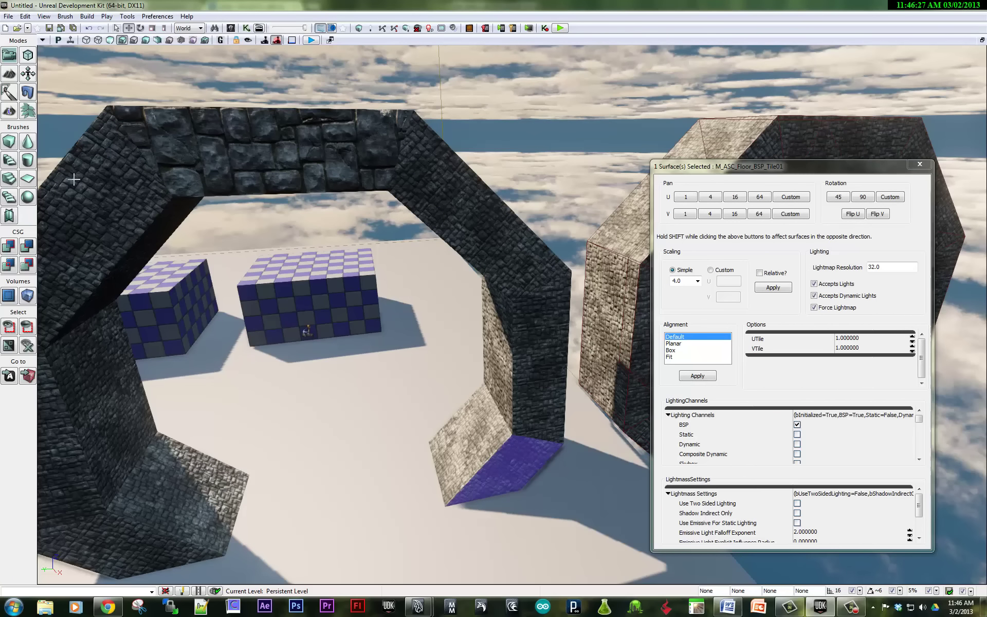
drag(512, 269, 204, 395)
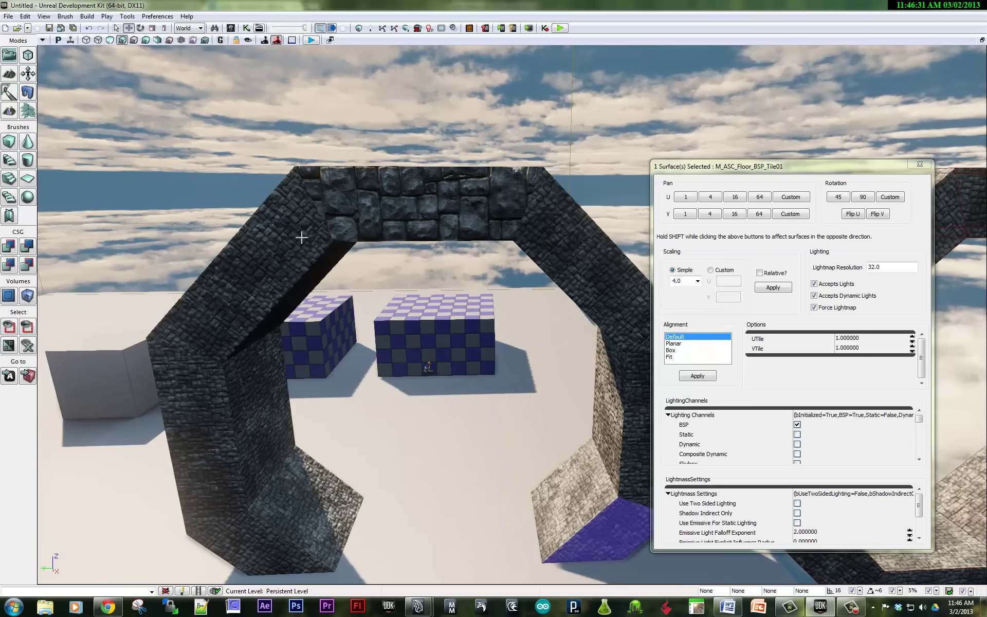
click(369, 198)
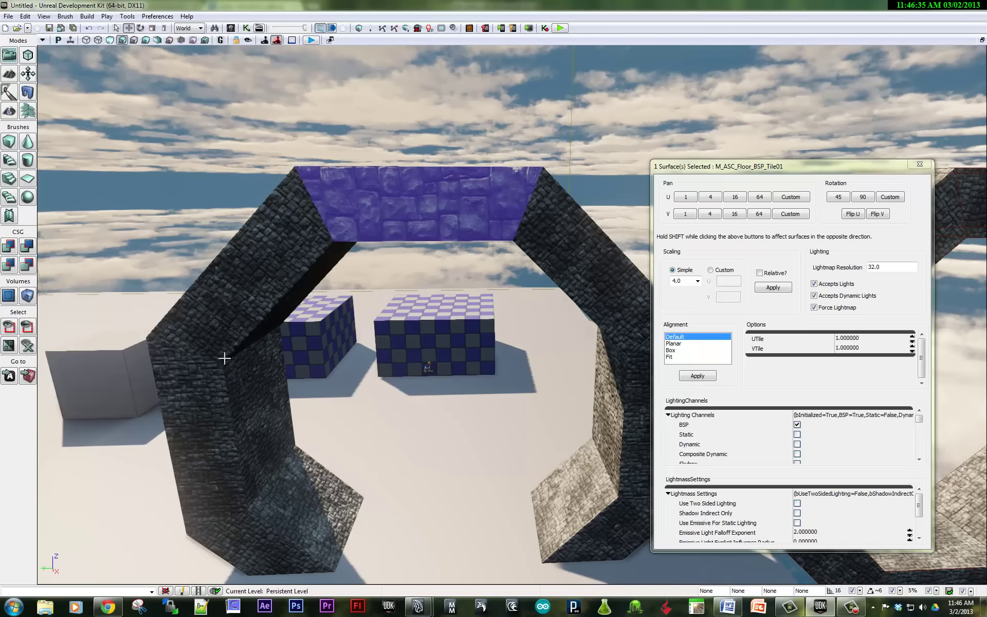
- Add both pillars' six faces to the selection, apply Planar alignment, then deselect
ctrl+click(249, 299)
ctrl+click(197, 410)
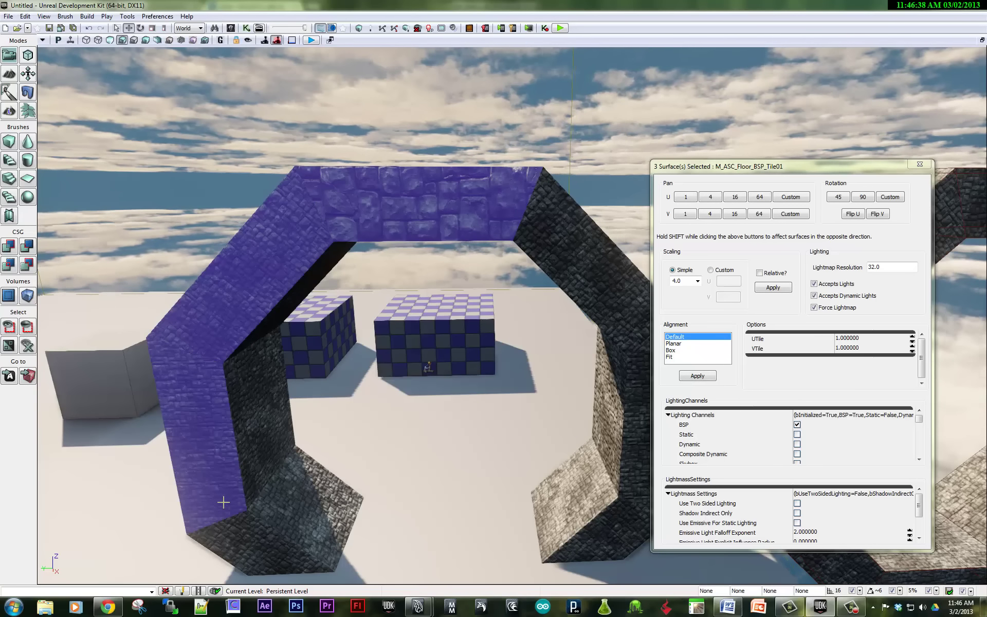
ctrl+click(259, 533)
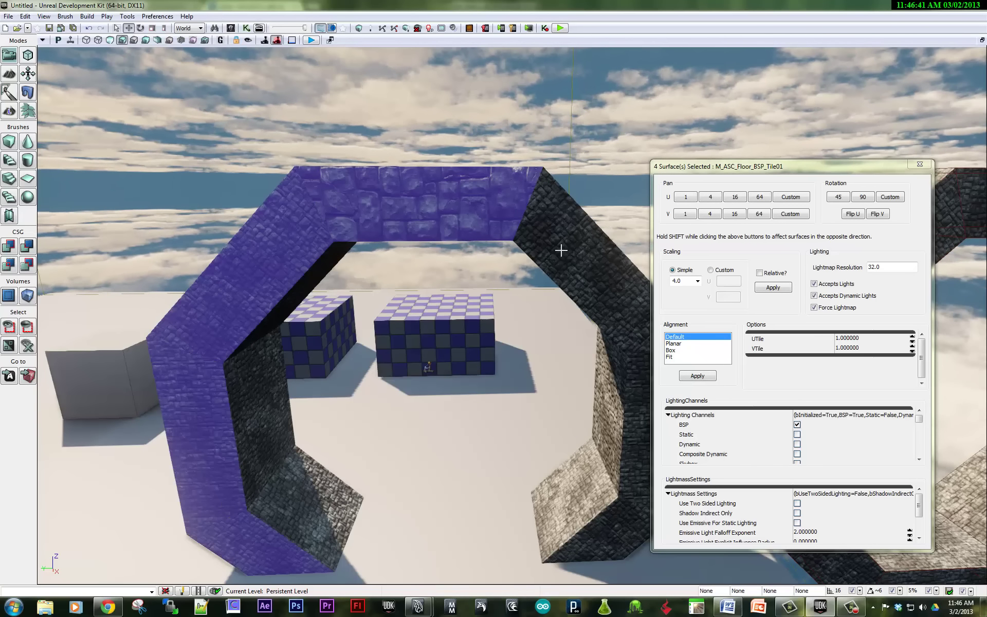
ctrl+click(632, 366)
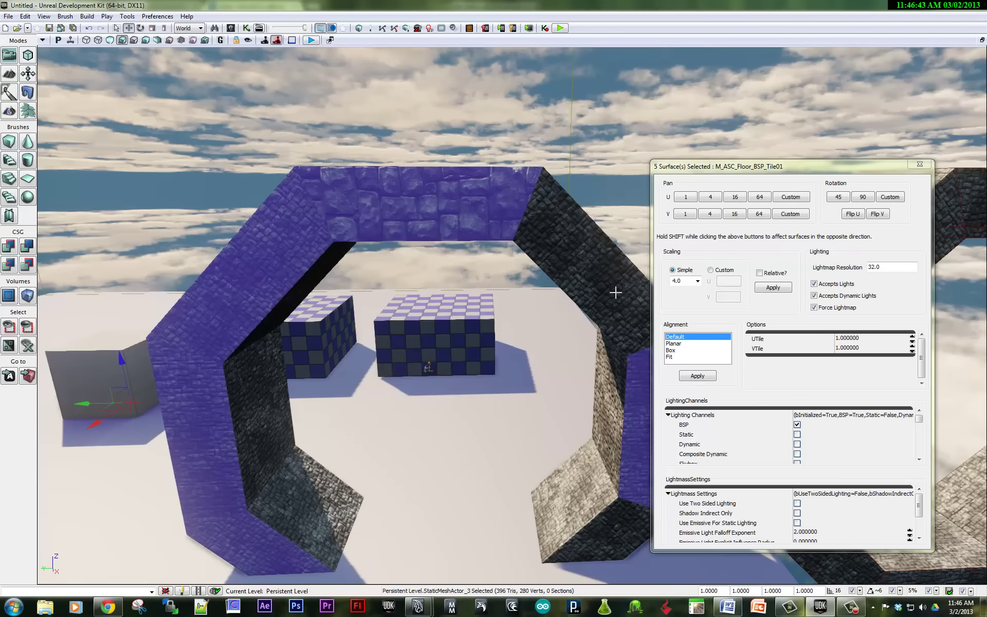
ctrl+click(599, 291)
ctrl+click(593, 535)
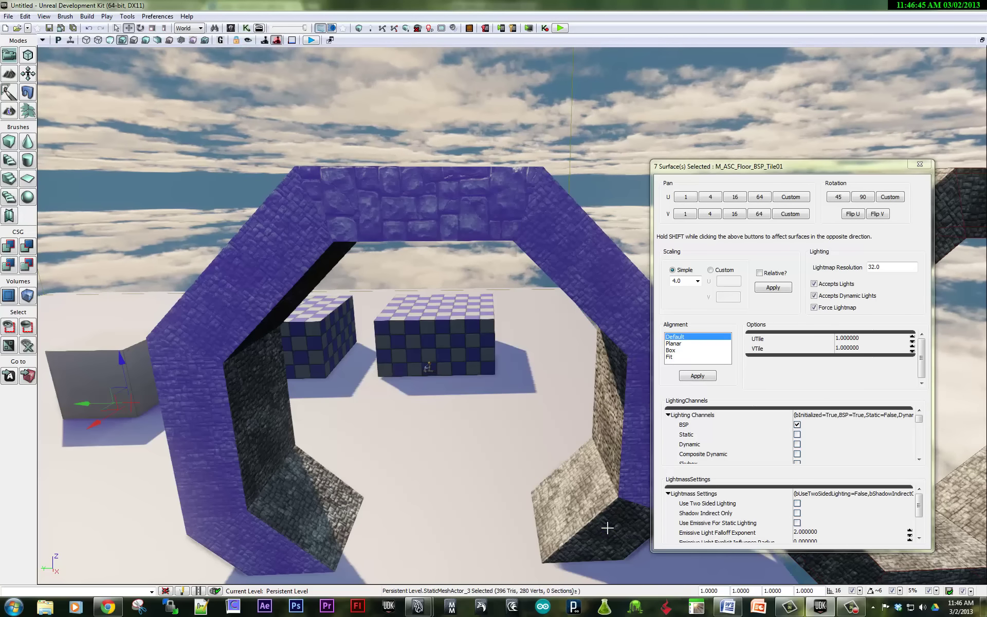
click(676, 345)
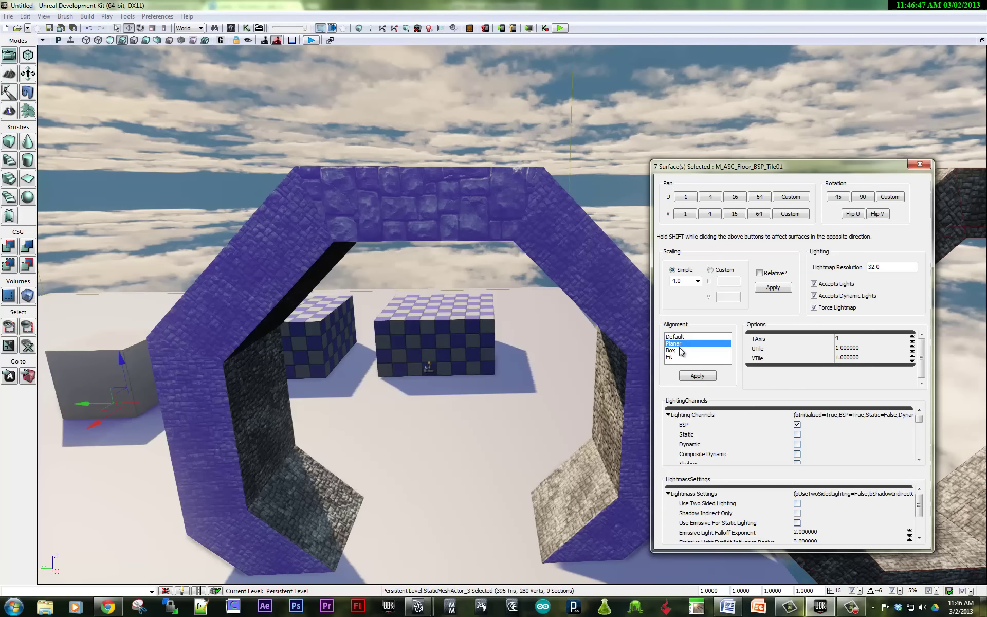
click(701, 376)
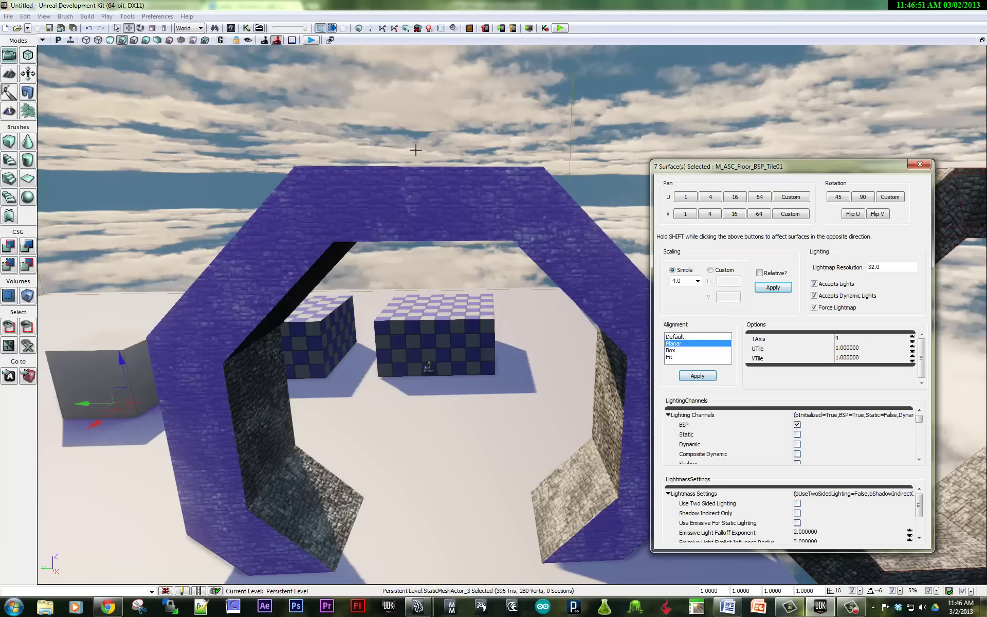
click(415, 150)
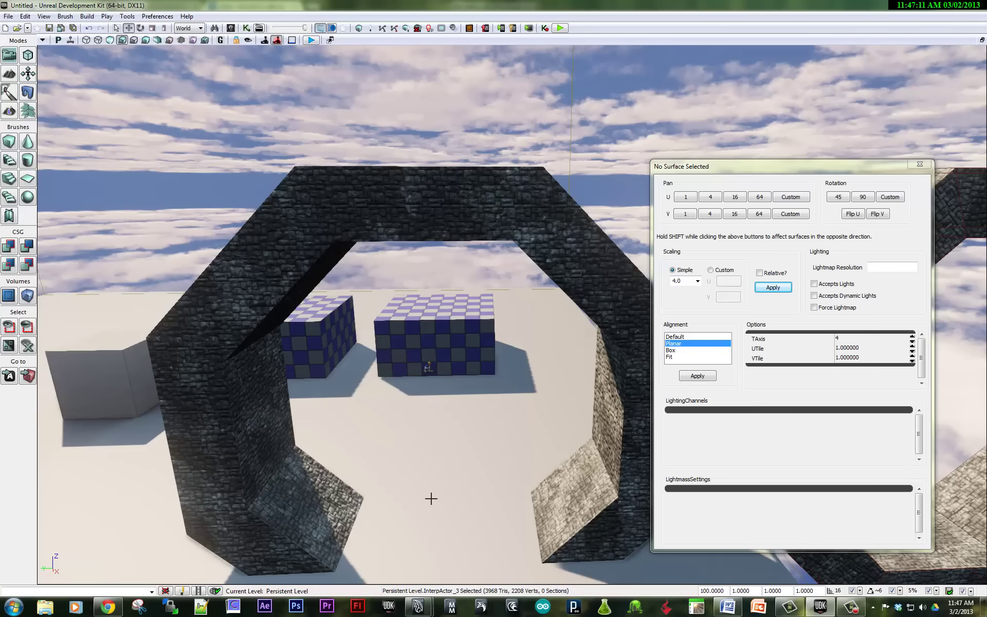
- Apply the M_HU_Deck_SM_Fwindow_Glass_Mat material to all faces of the box
click(412, 343)
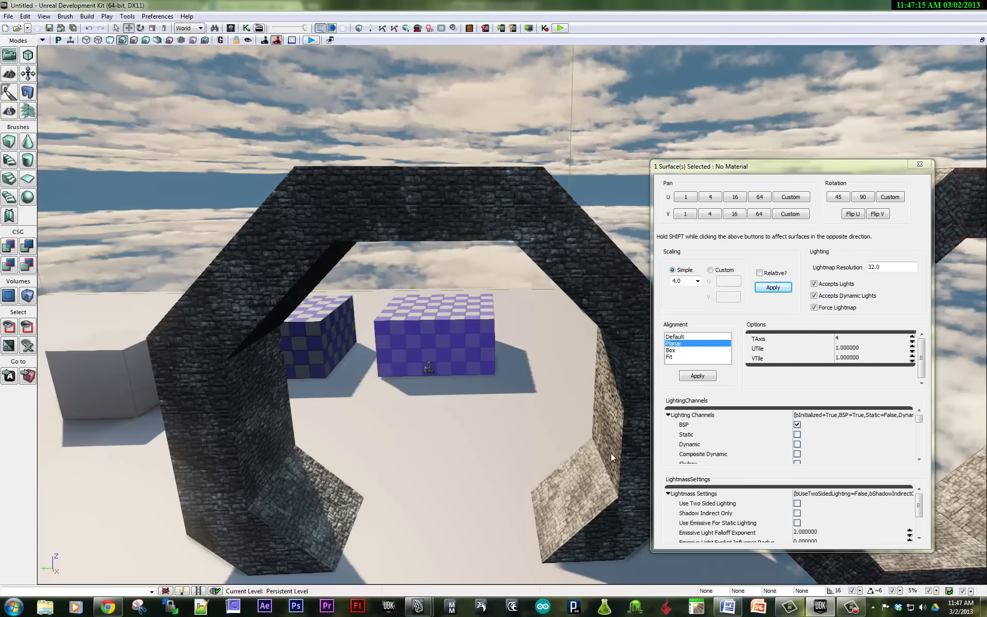
key(ctrl+shift+f)
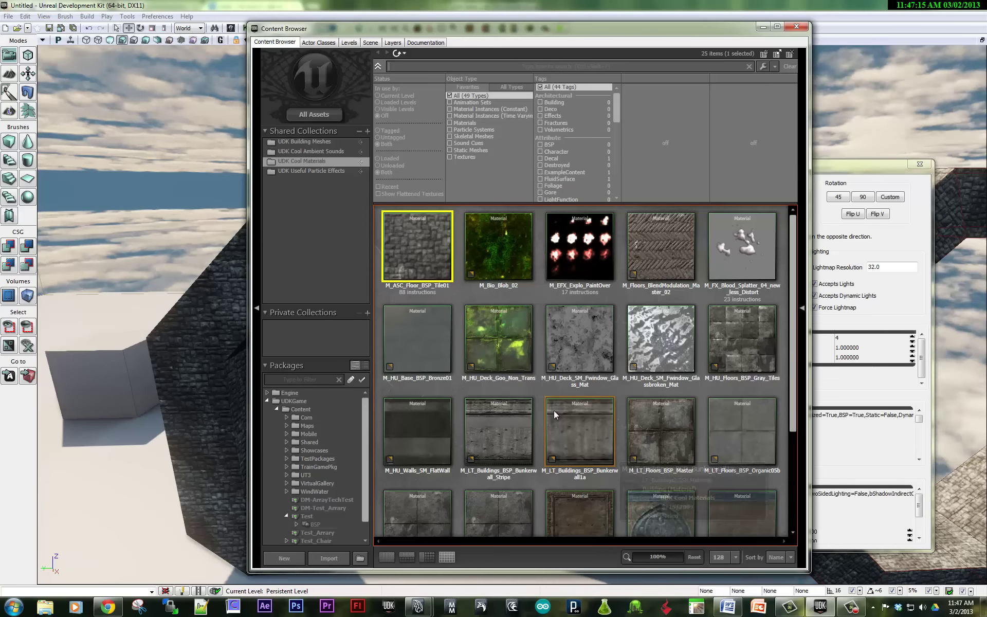
click(570, 339)
drag(437, 31, 865, 175)
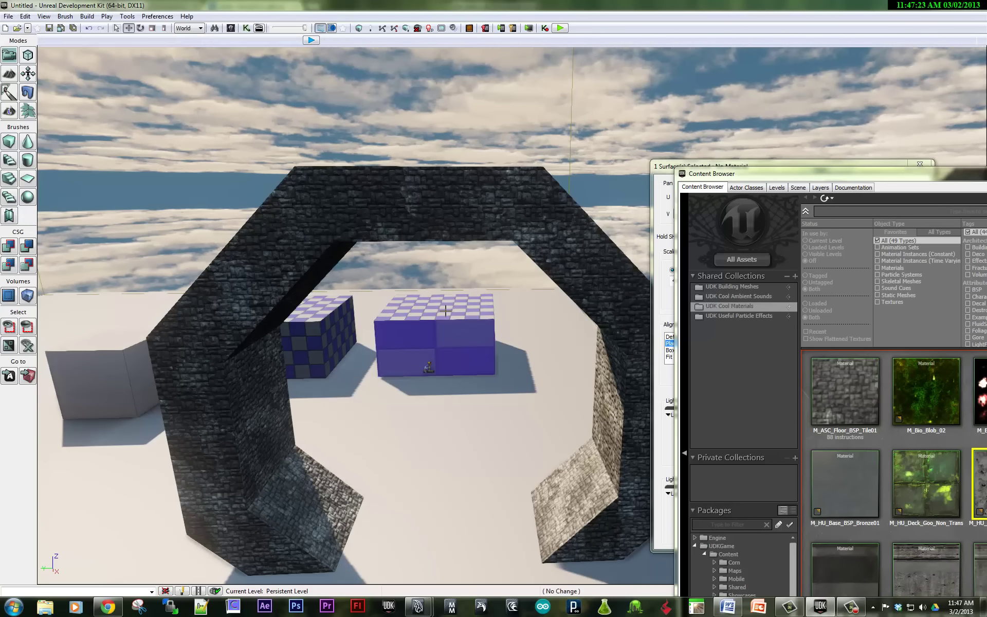
key(shift+b)
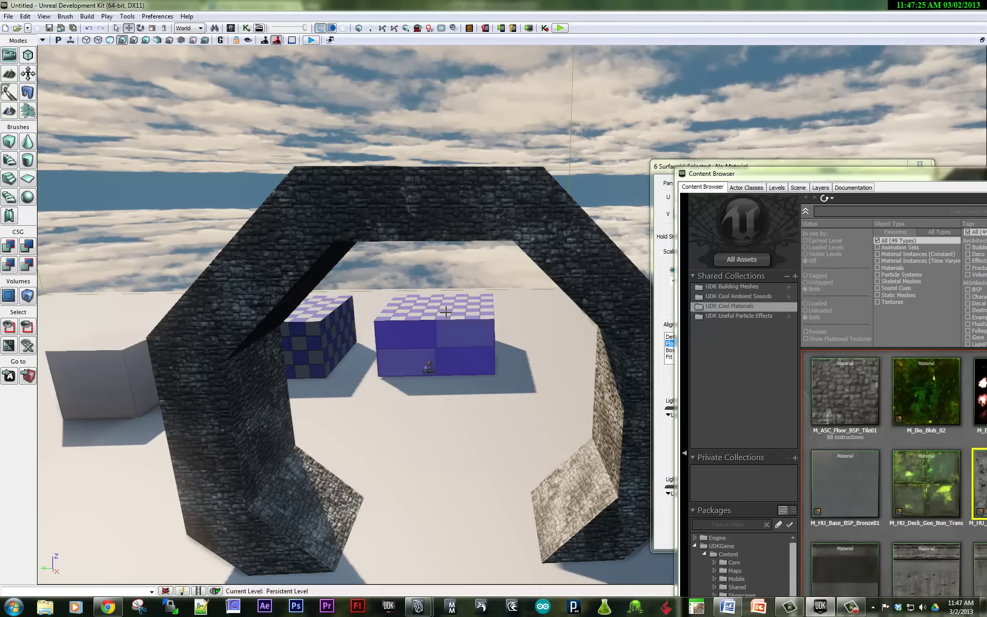
right_click(446, 304)
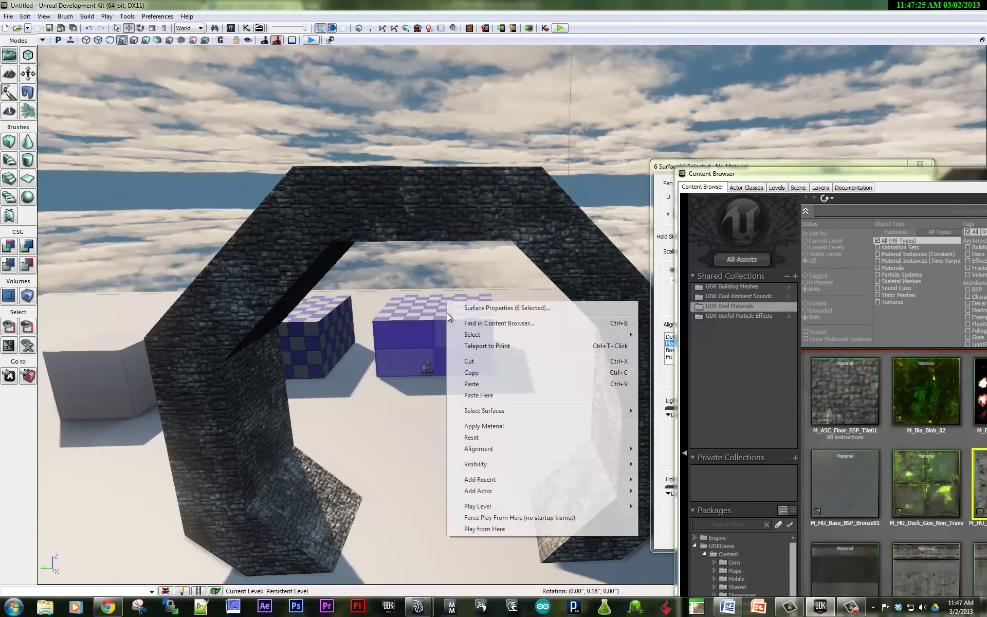
click(489, 425)
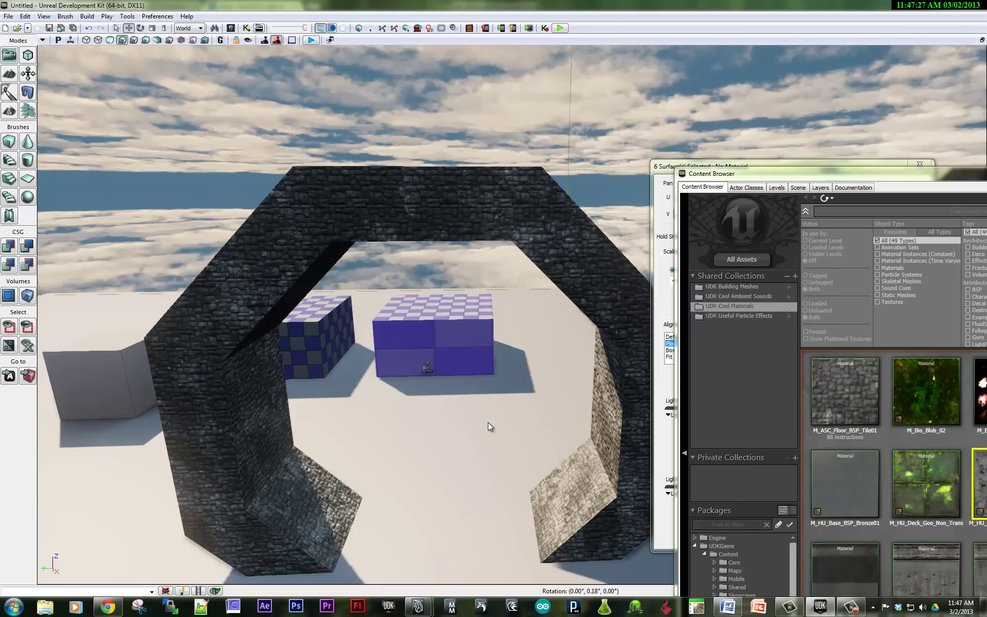
- Select the textured box's top surface and enlarge the Cool Materials browser beside it
click(436, 340)
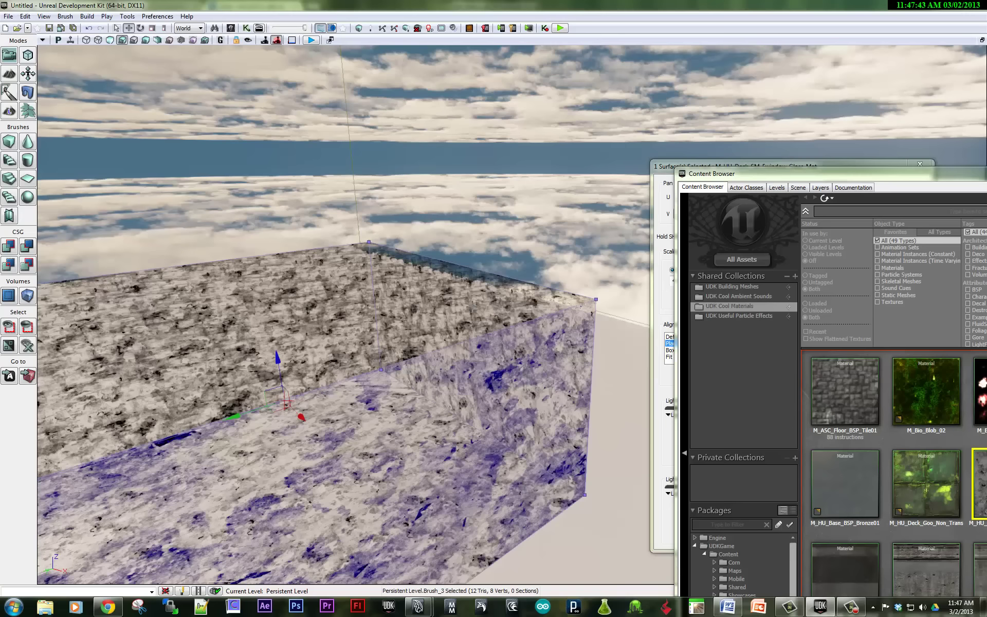
mouse_move(453, 283)
right_down()
mouse_move(437, 309)
mouse_move(454, 284)
right_up()
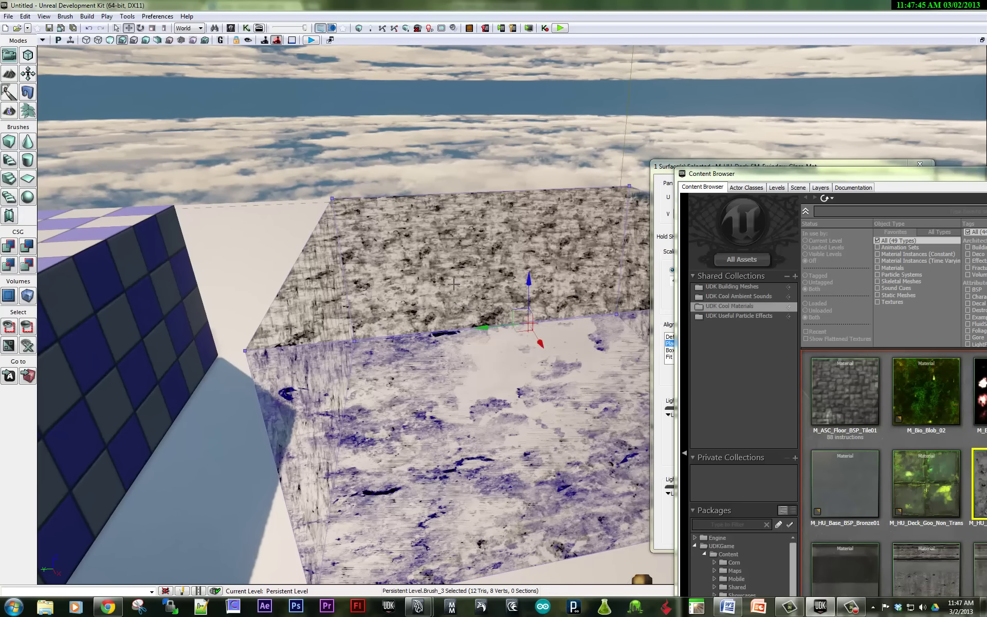
click(454, 283)
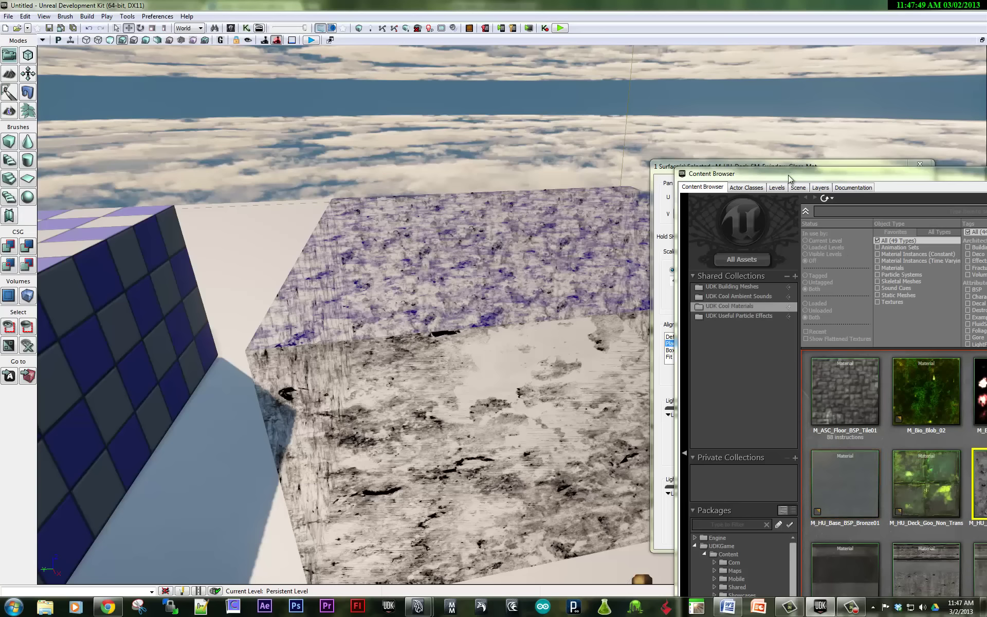
drag(790, 178, 670, 84)
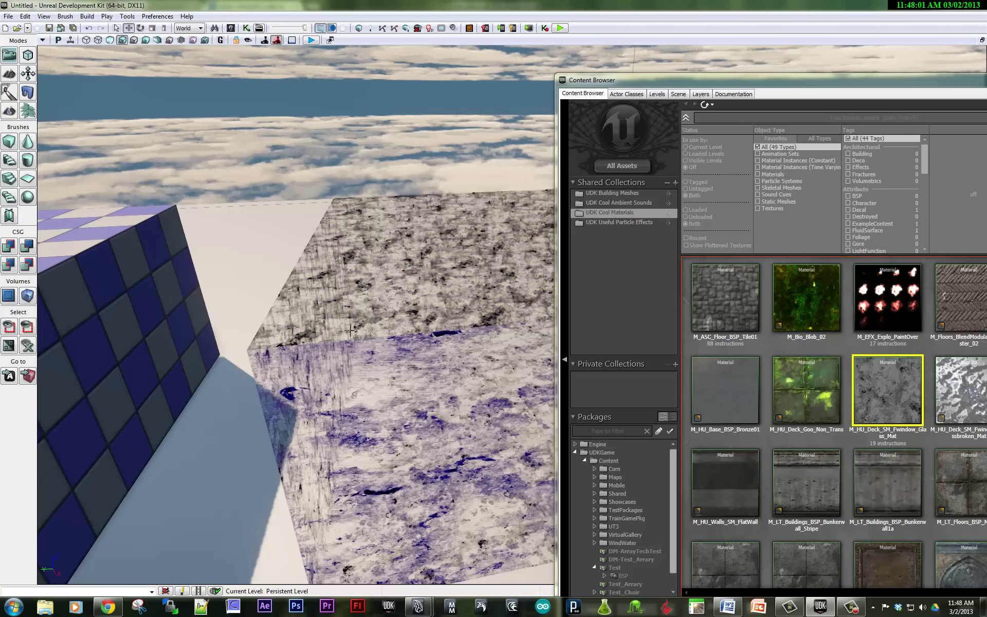
- Select the checkered box's brush and drag it along X toward the floor's far corner
click(97, 41)
drag(248, 281, 250, 301)
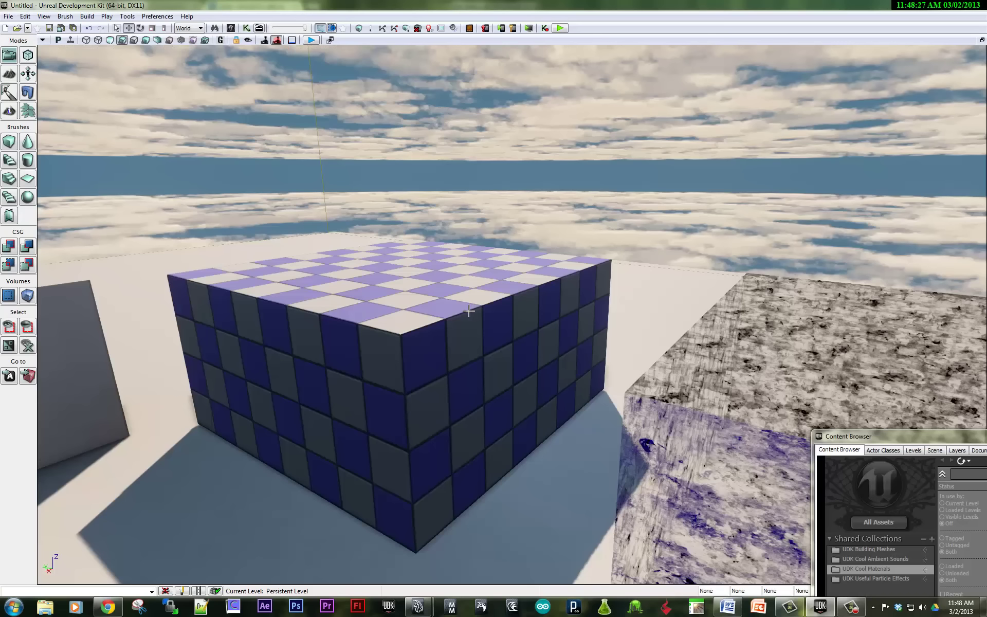
click(469, 311)
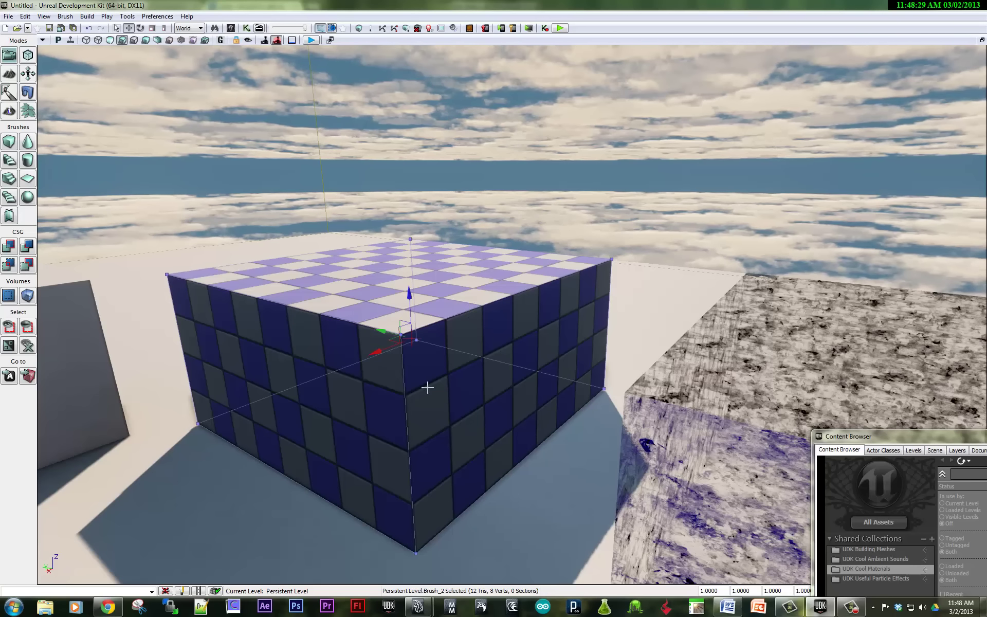
click(714, 354)
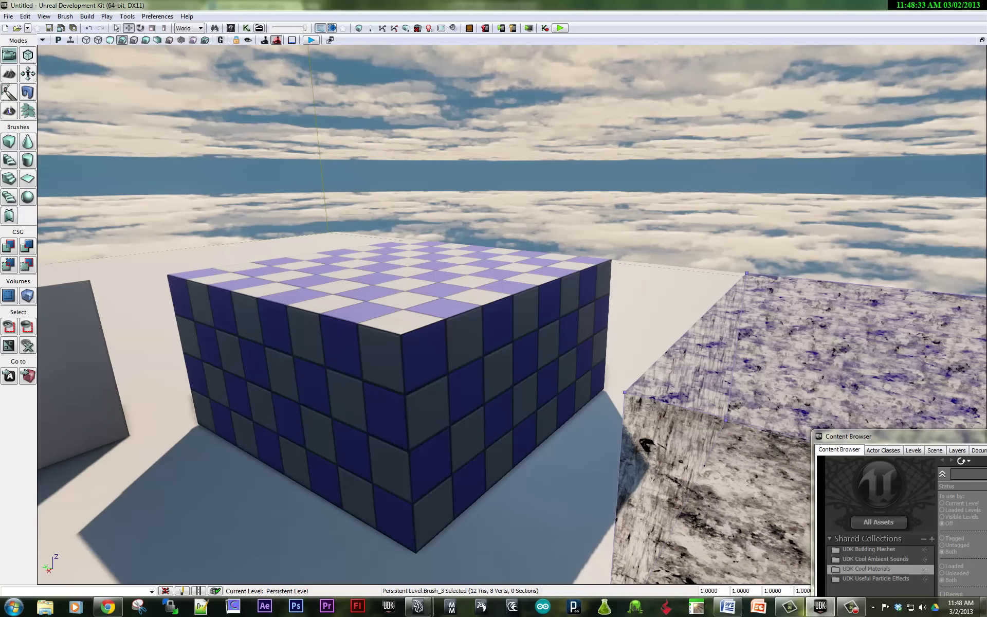
click(422, 321)
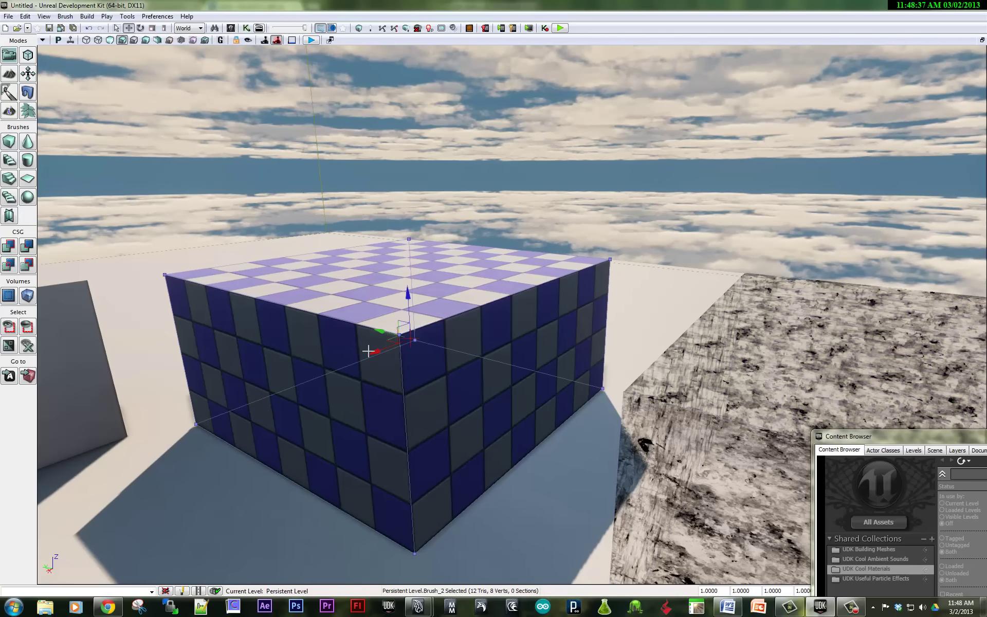
mouse_move(393, 341)
mouse_down()
mouse_move(613, 267)
mouse_move(606, 274)
mouse_up()
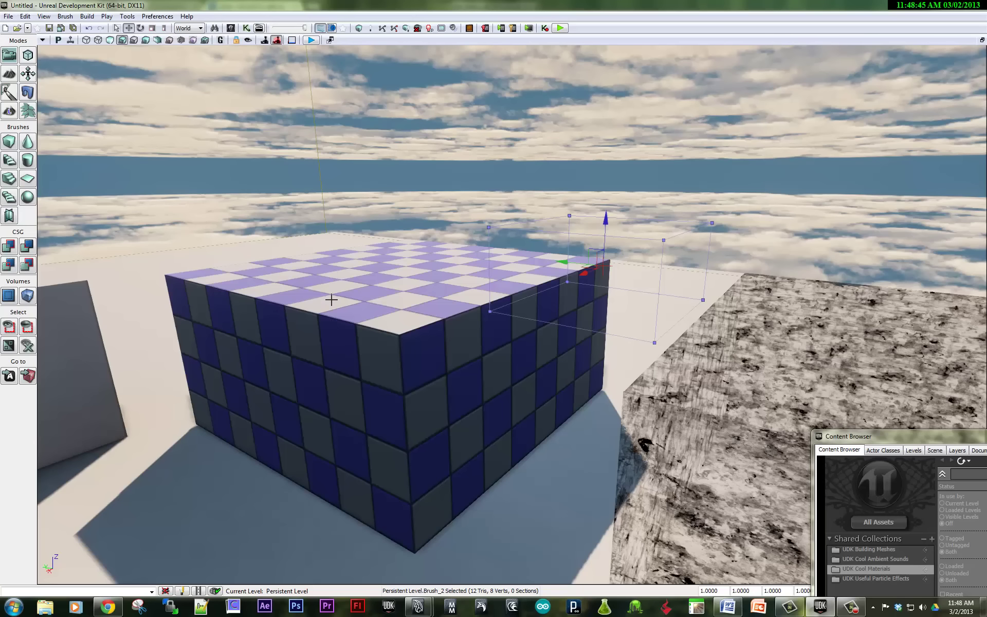
- Rebuild the level geometry with the moved brush and dismiss the map check
click(358, 28)
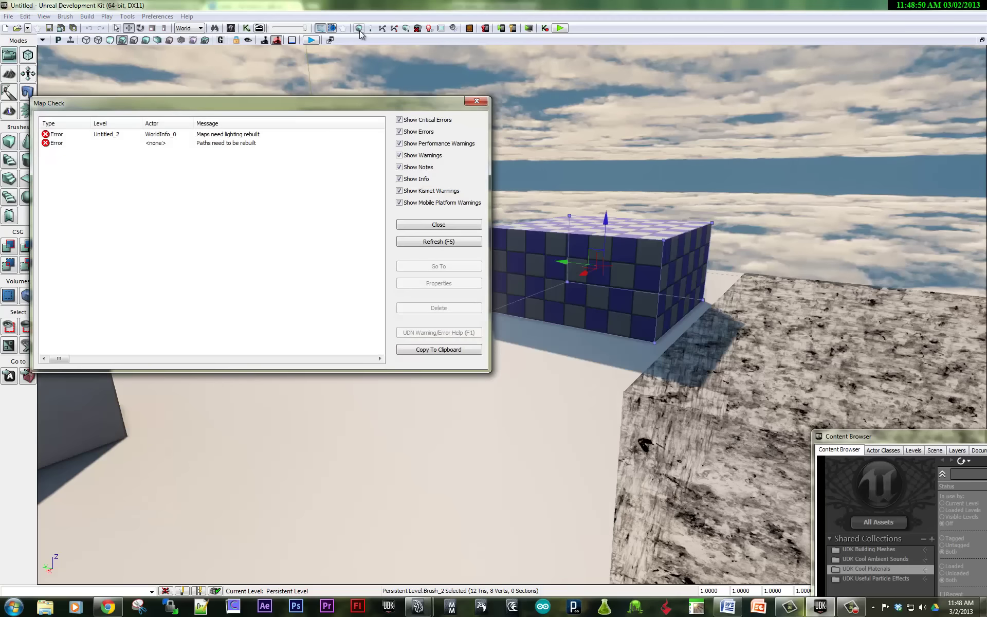
click(477, 101)
mouse_move(283, 337)
mouse_down()
mouse_move(360, 329)
mouse_move(276, 347)
mouse_up()
scroll(281, 355, down, 3)
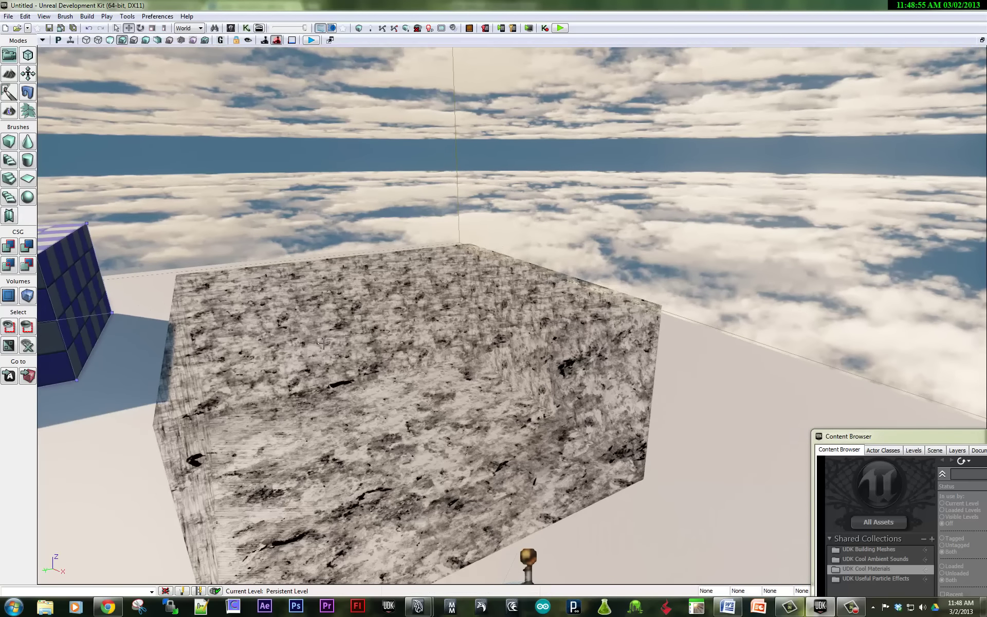
- Apply M_HU_Walls_SM_FlatWall to all six surfaces of the textured block
click(322, 343)
key(shift+b)
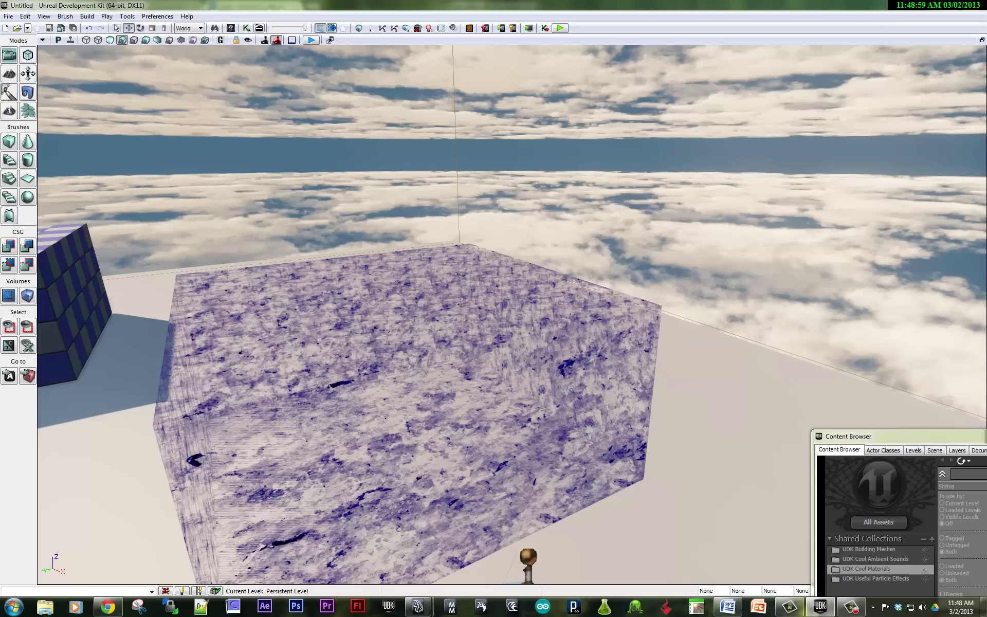
click(530, 238)
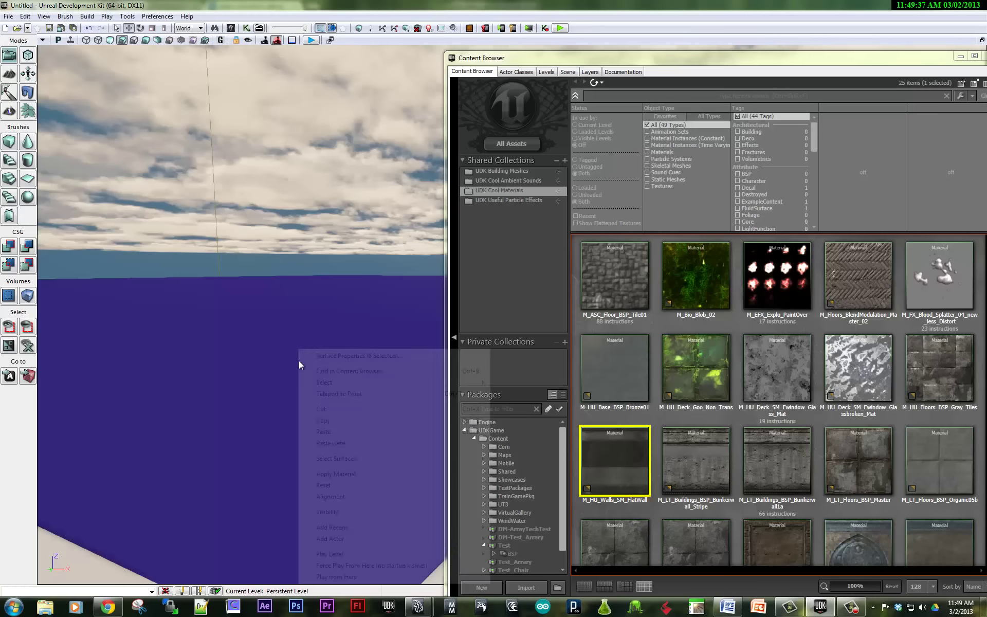
right_click(299, 360)
click(358, 474)
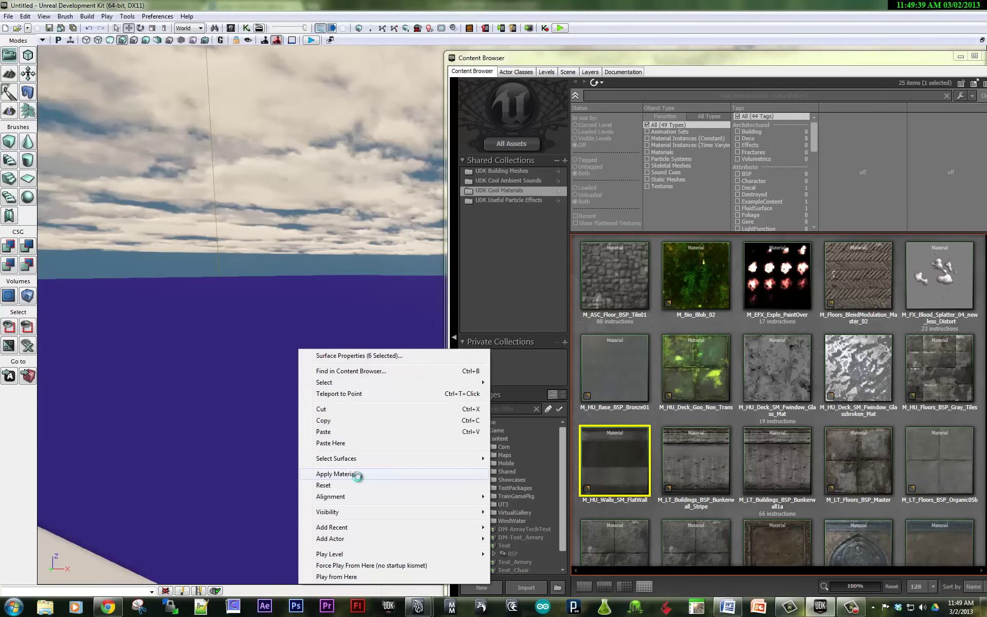
- Rebuild the geometry again and close the material browser
click(359, 29)
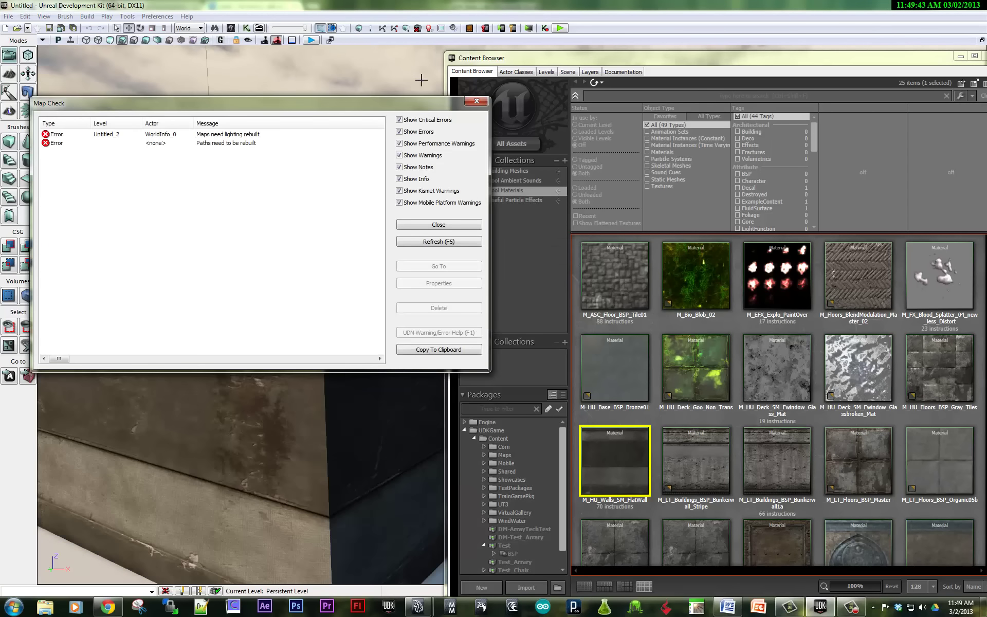
click(477, 101)
drag(309, 418, 359, 392)
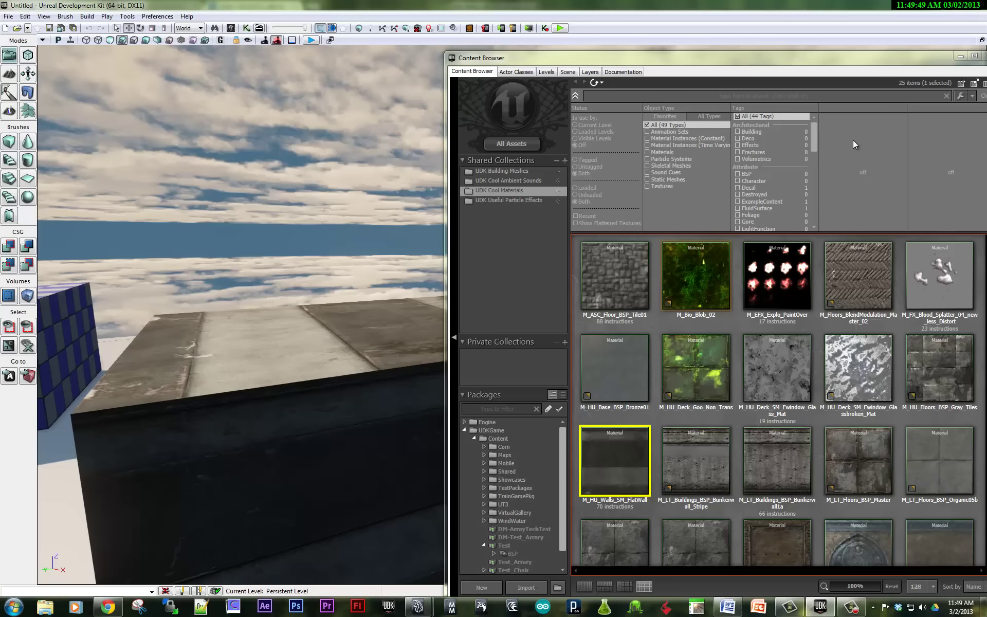
double_click(778, 58)
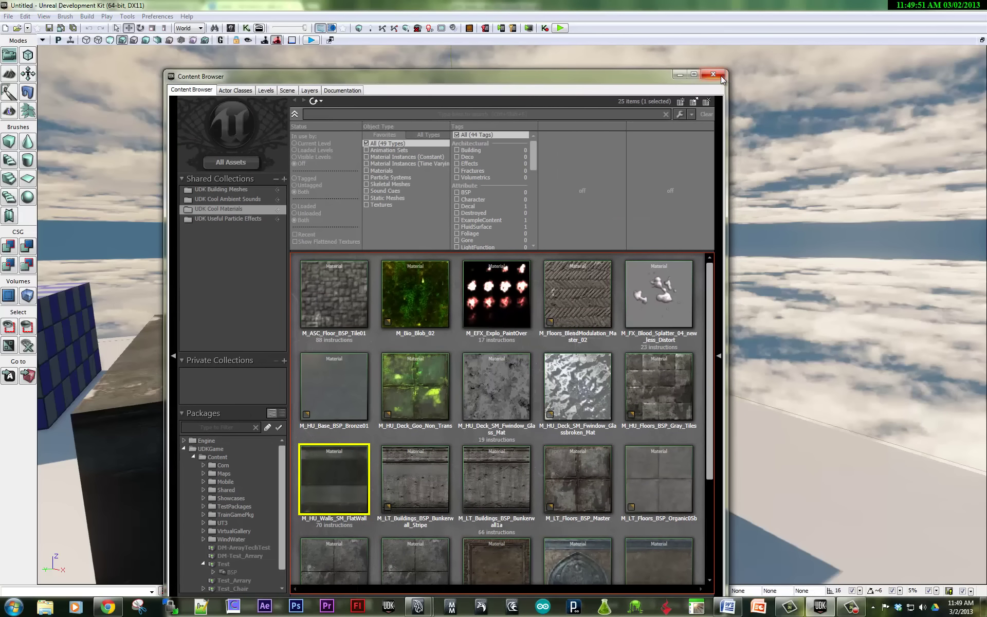
click(714, 77)
drag(380, 383, 542, 376)
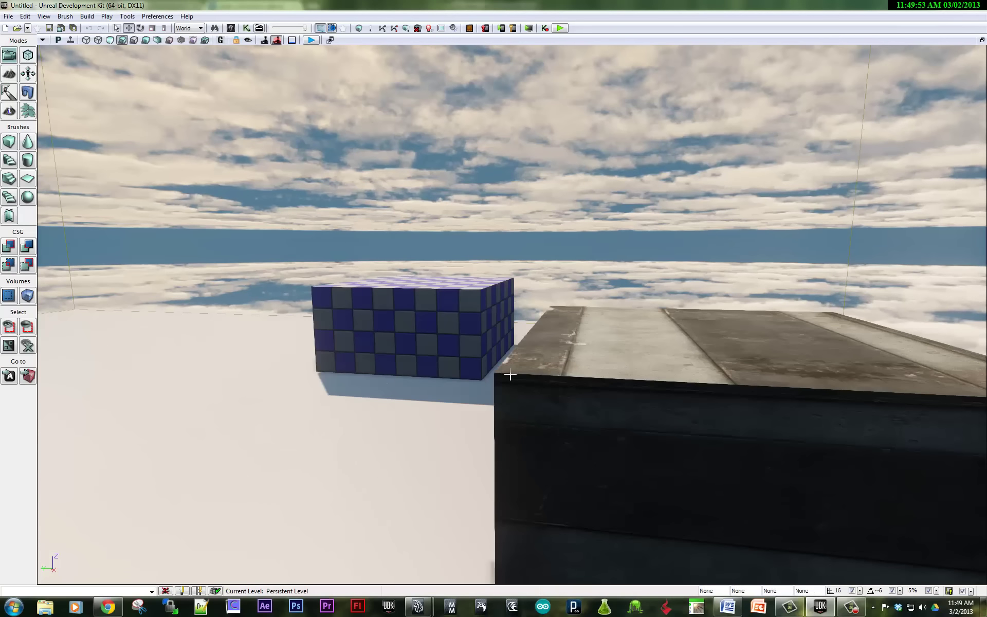
- Make the builder brush a non-hollow cylinder with height 512 and outer radius 64
click(28, 160)
mouse_move(169, 276)
mouse_down()
mouse_move(236, 491)
mouse_move(372, 414)
mouse_up()
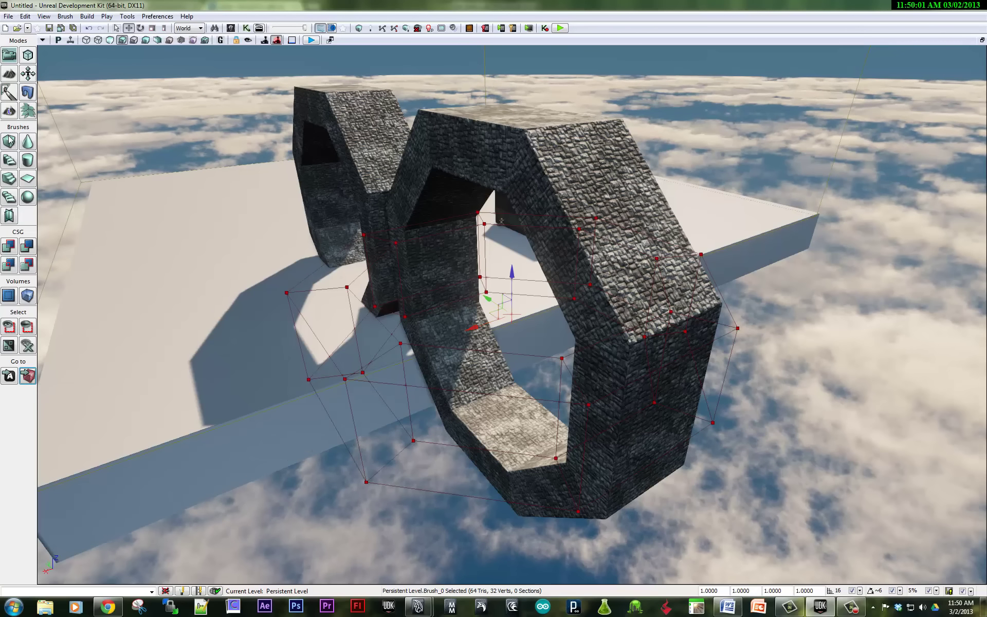
right_click(30, 163)
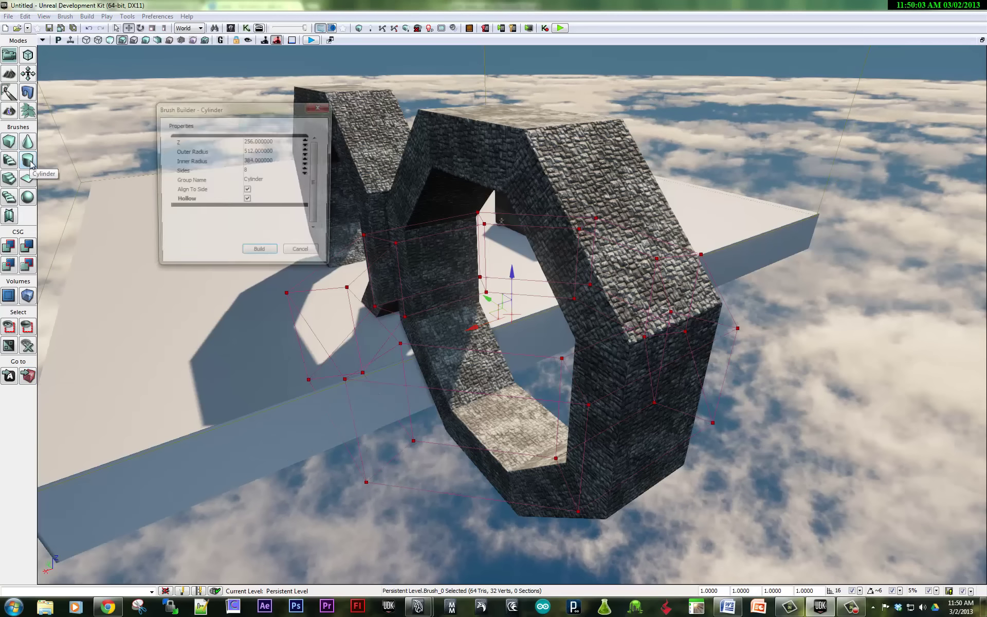
click(247, 201)
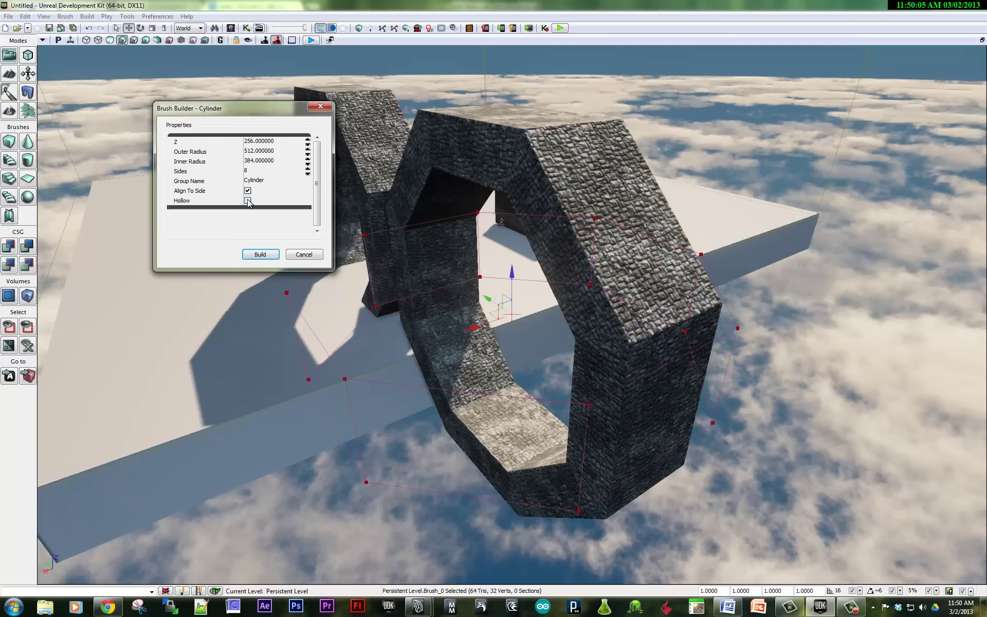
click(259, 142)
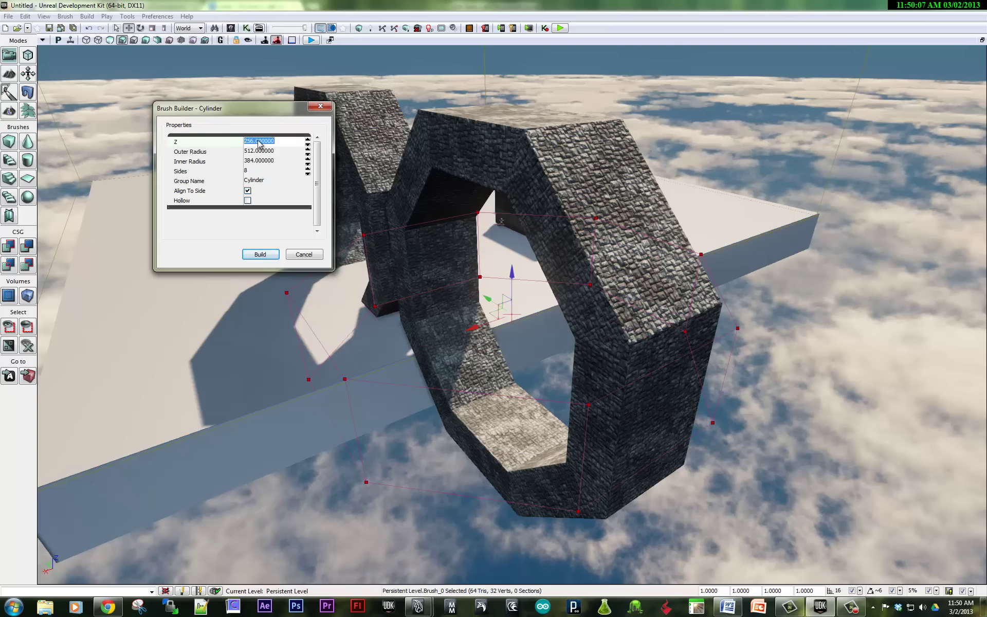
text(6)
text(12)
key(Tab)
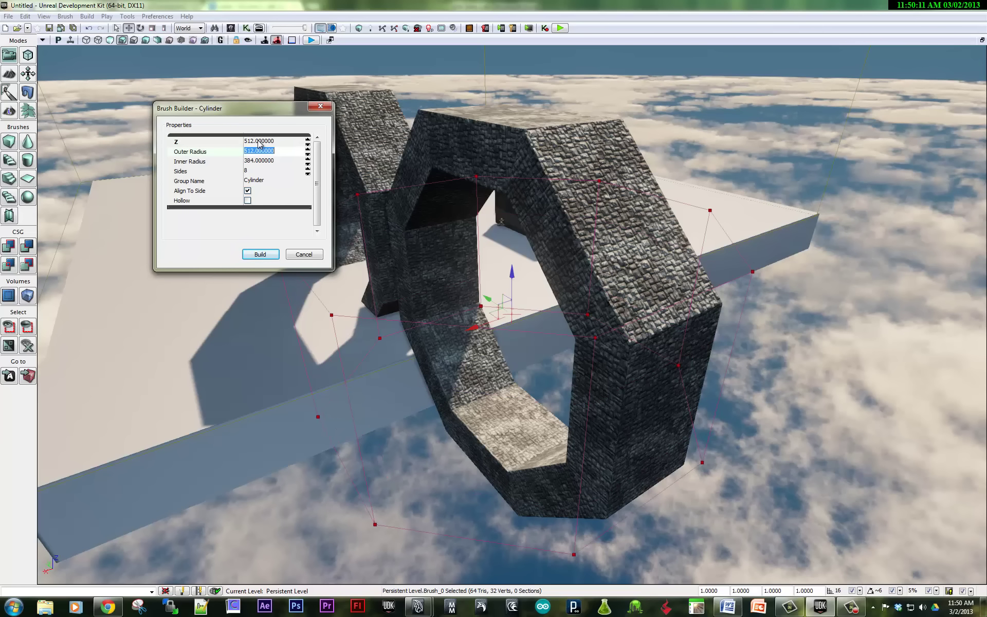
text(64)
key(Tab)
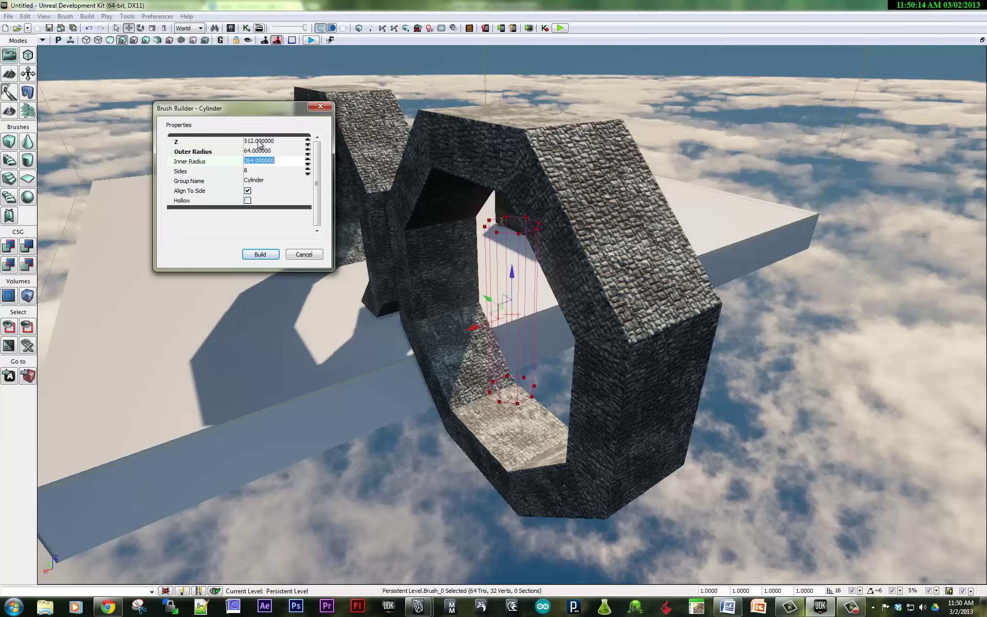
click(303, 257)
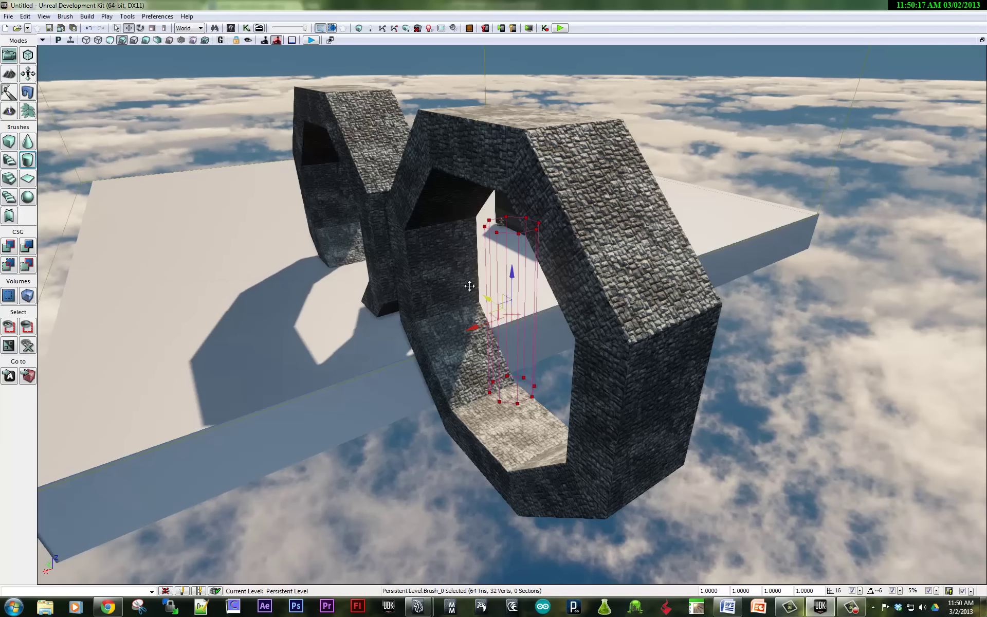
- Move the cylinder brush out of the arch and lower it into the flat-wall block's edge
mouse_move(487, 298)
mouse_down()
mouse_move(262, 174)
mouse_move(320, 209)
mouse_up()
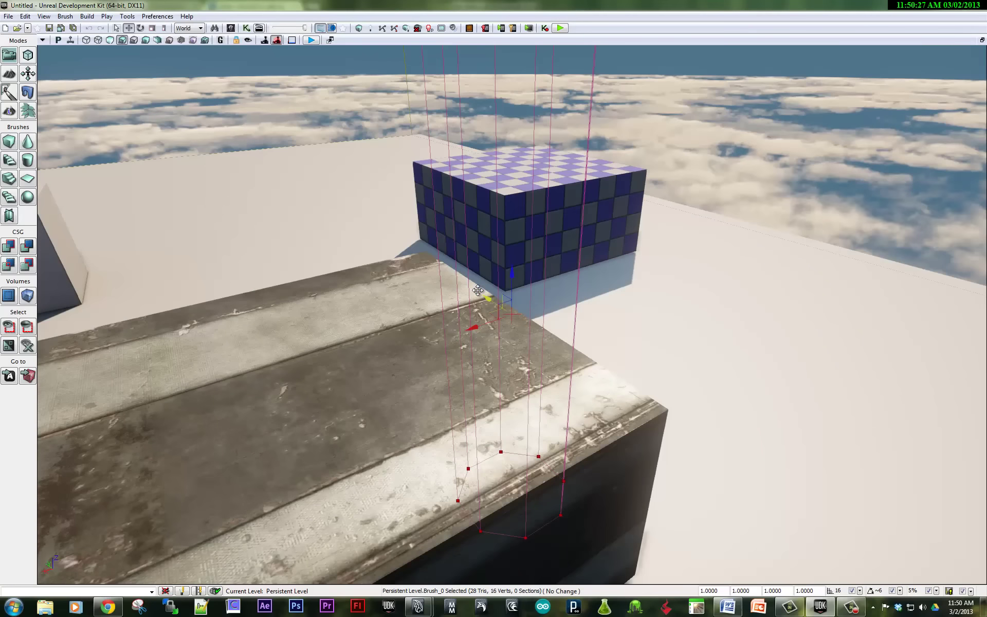
mouse_move(568, 468)
mouse_down()
mouse_move(514, 421)
mouse_move(434, 282)
mouse_move(465, 417)
mouse_move(484, 319)
mouse_move(326, 286)
mouse_move(436, 310)
mouse_move(451, 271)
mouse_move(451, 279)
mouse_move(463, 273)
mouse_move(373, 298)
mouse_up()
drag(484, 298, 569, 304)
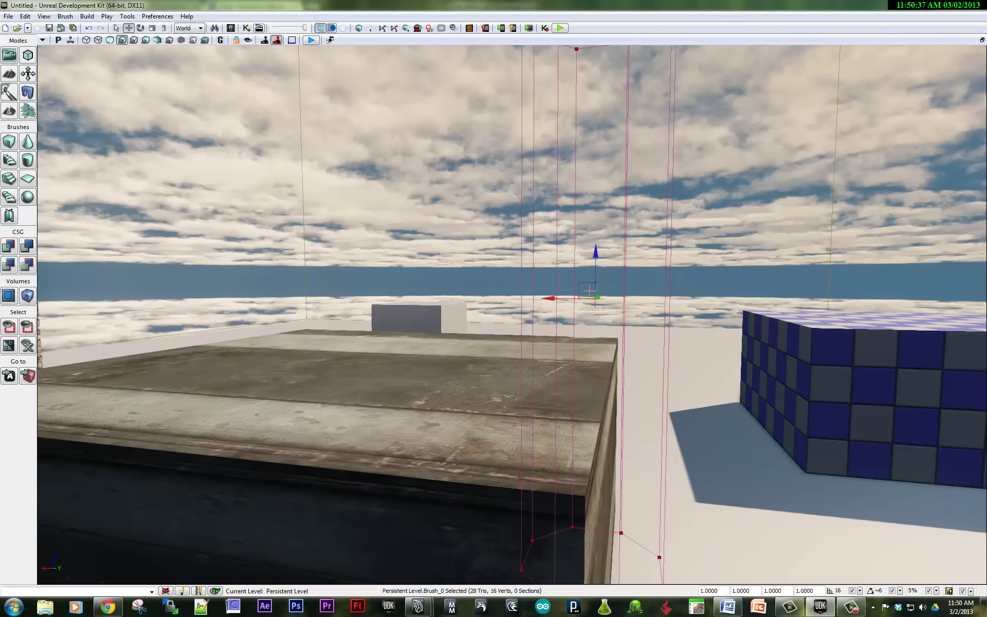
scroll(599, 287, down, 3)
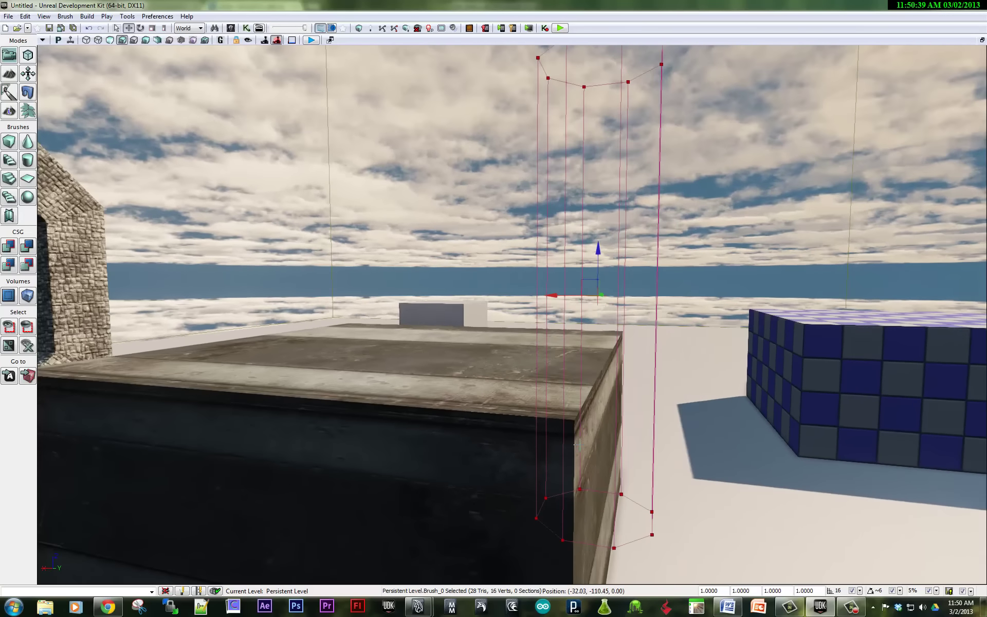
scroll(594, 247, down, 3)
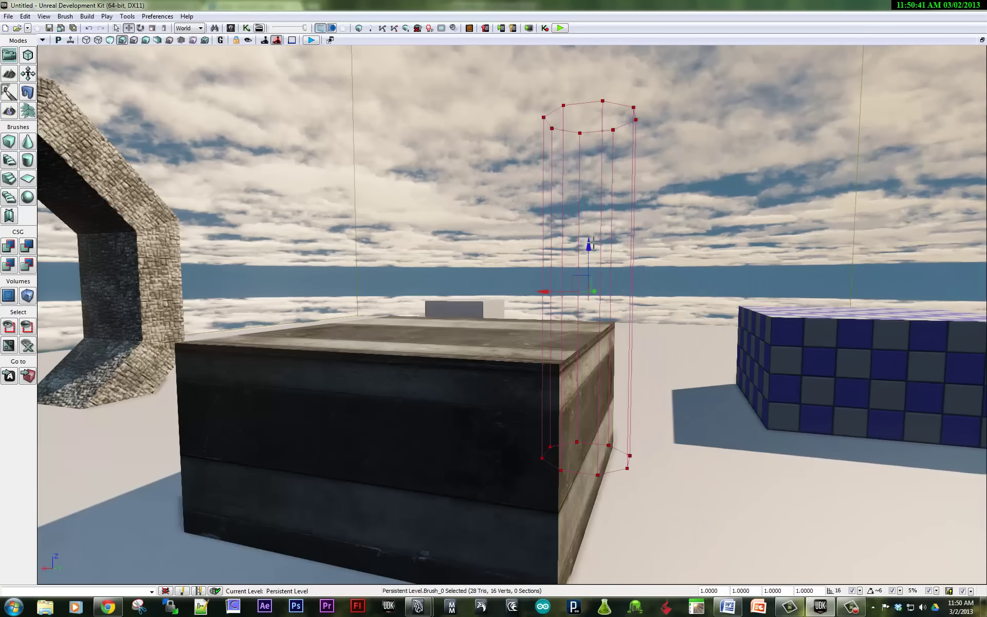
mouse_move(590, 247)
mouse_down()
mouse_move(607, 324)
mouse_move(619, 328)
mouse_move(594, 335)
mouse_move(619, 335)
mouse_move(429, 392)
mouse_up()
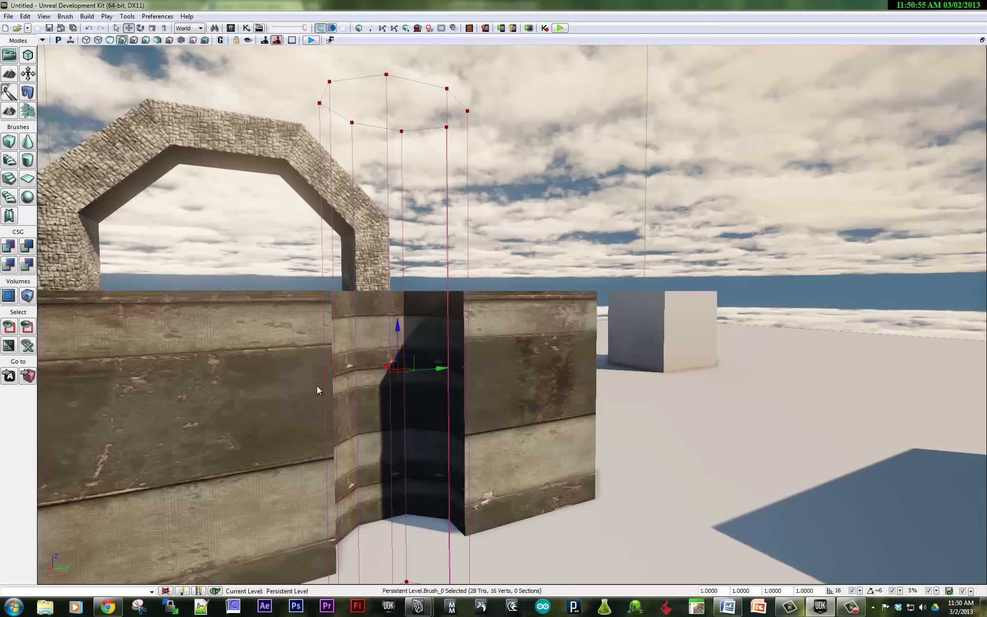
- Add a PlayerStart actor on the floor in front of the stone arches
mouse_move(288, 385)
mouse_down()
mouse_move(230, 368)
mouse_move(36, 402)
mouse_up()
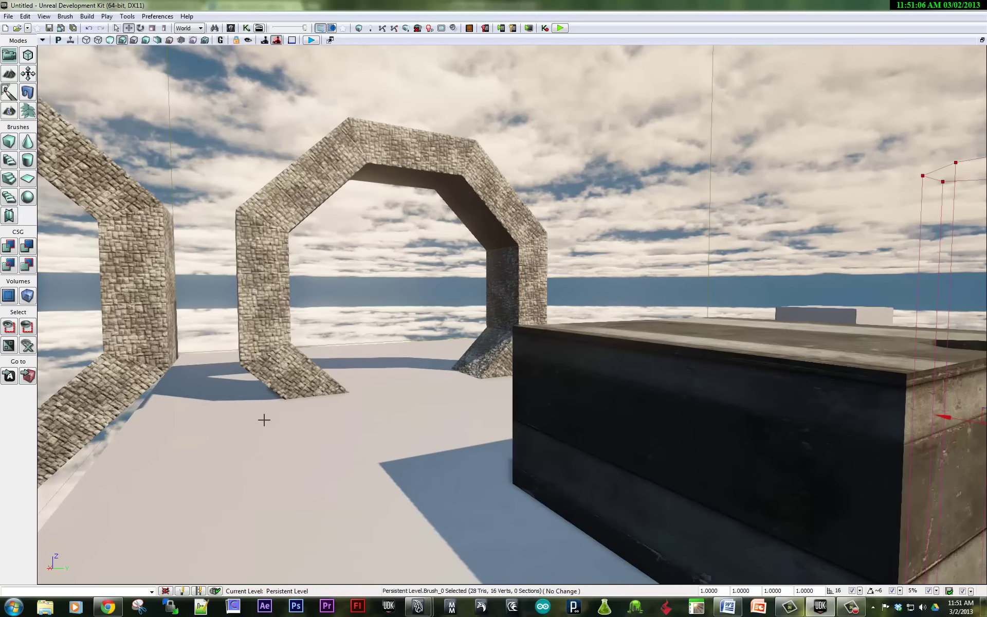
drag(264, 416, 302, 425)
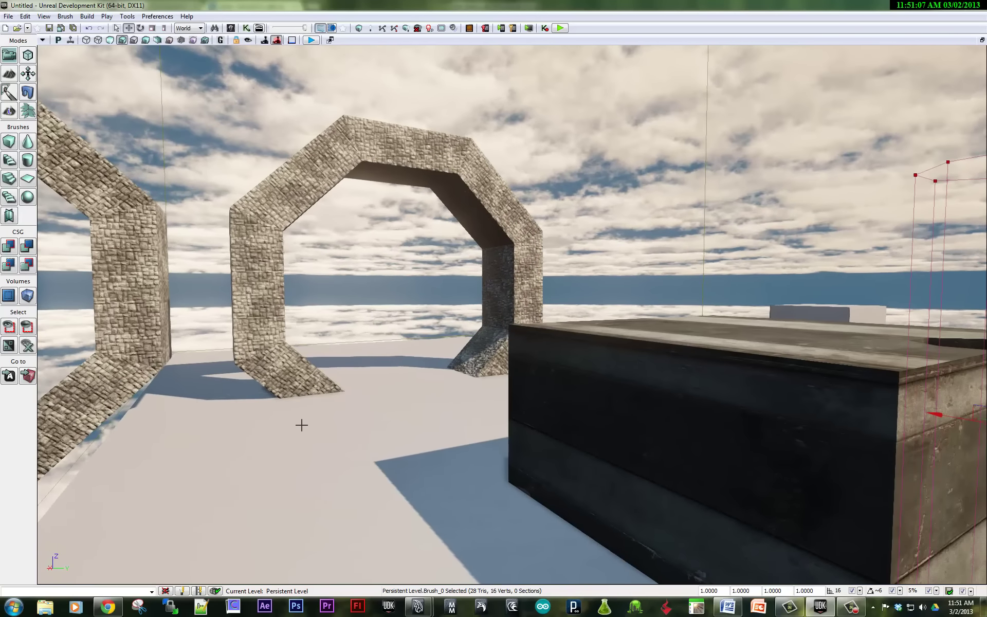
right_click(391, 436)
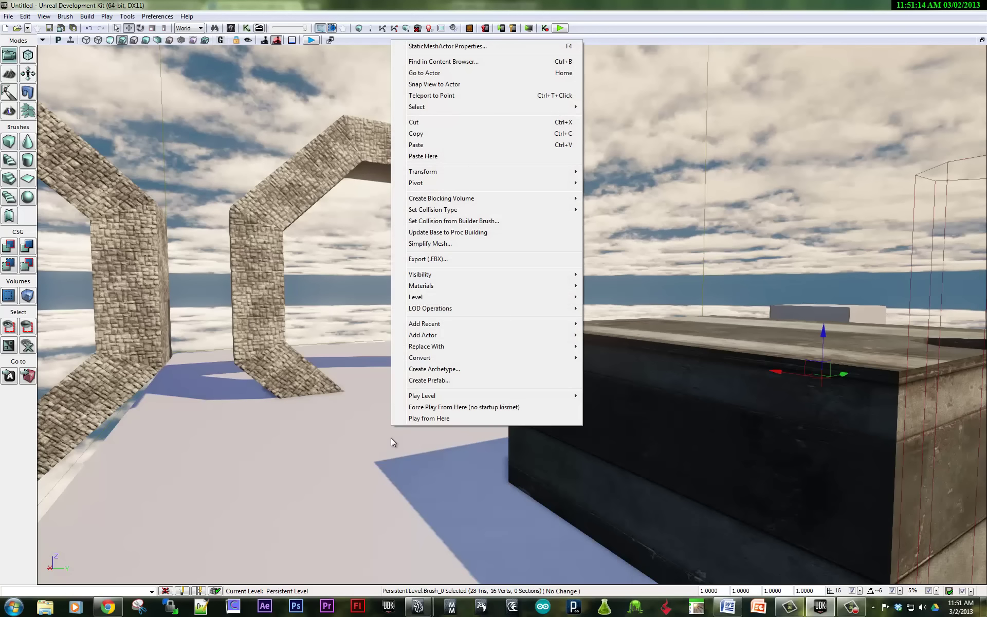
mouse_move(426, 339)
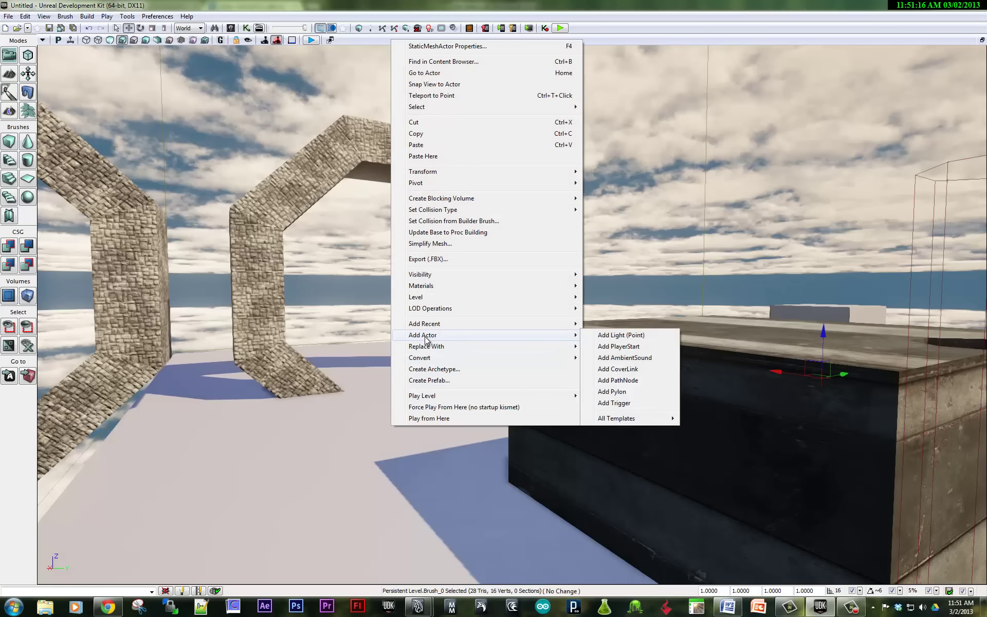
click(630, 349)
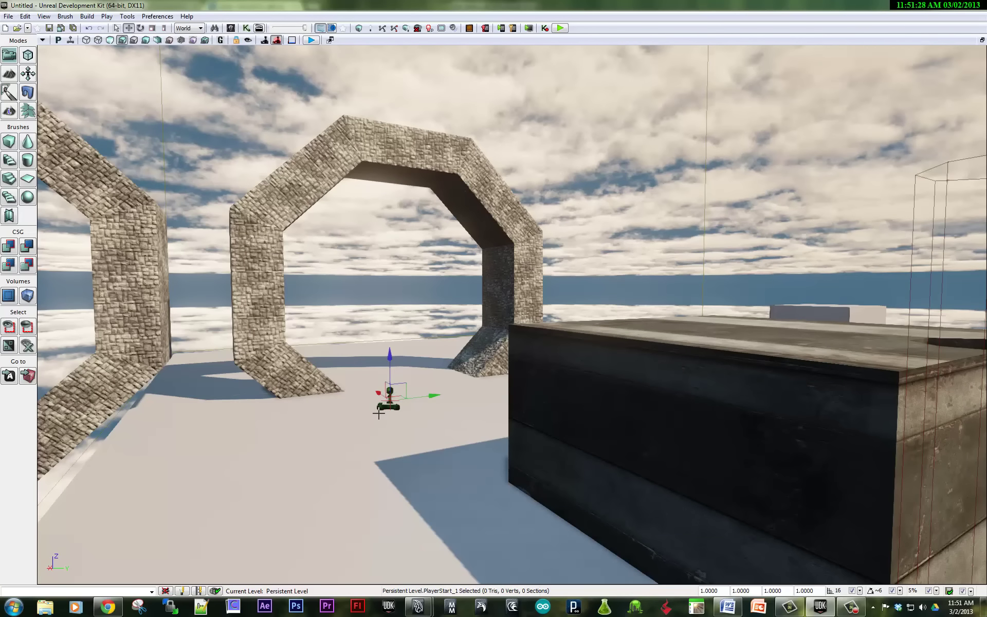
- Fly toward the newly added PlayerStart and delete it
key(Up)
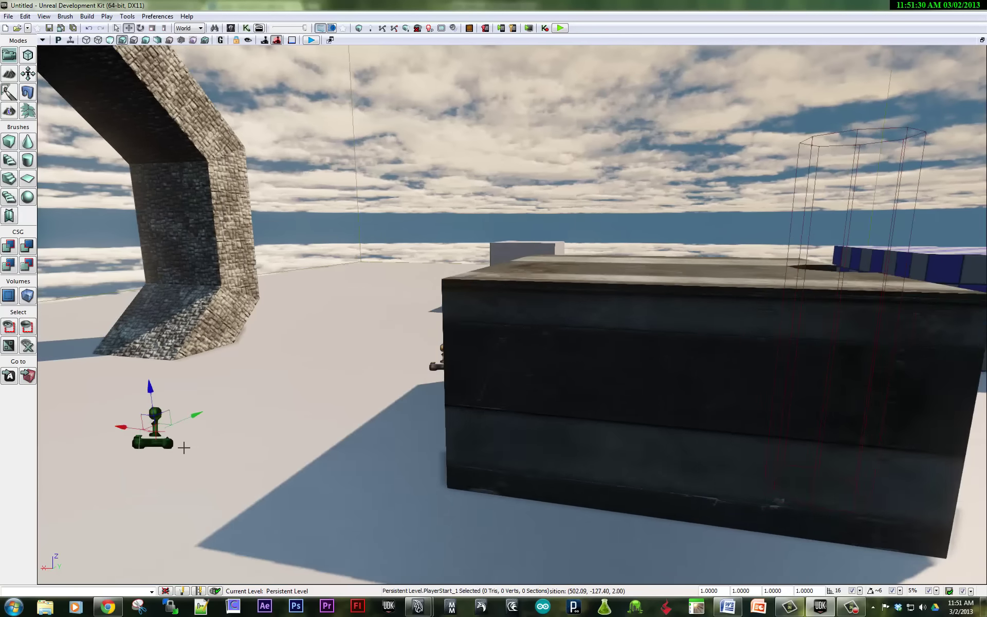
key(Down)
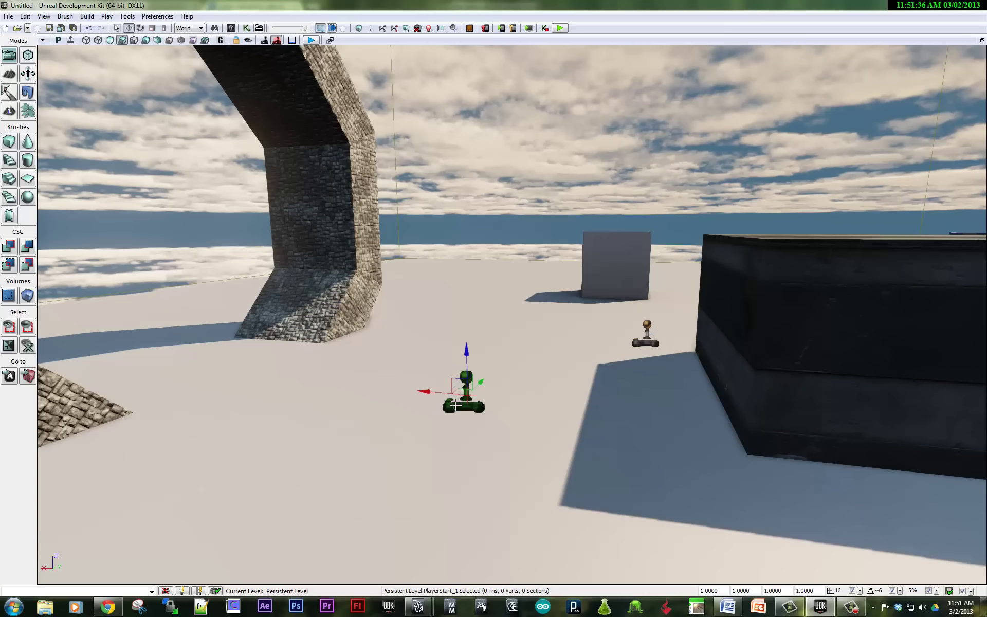
key(Up)
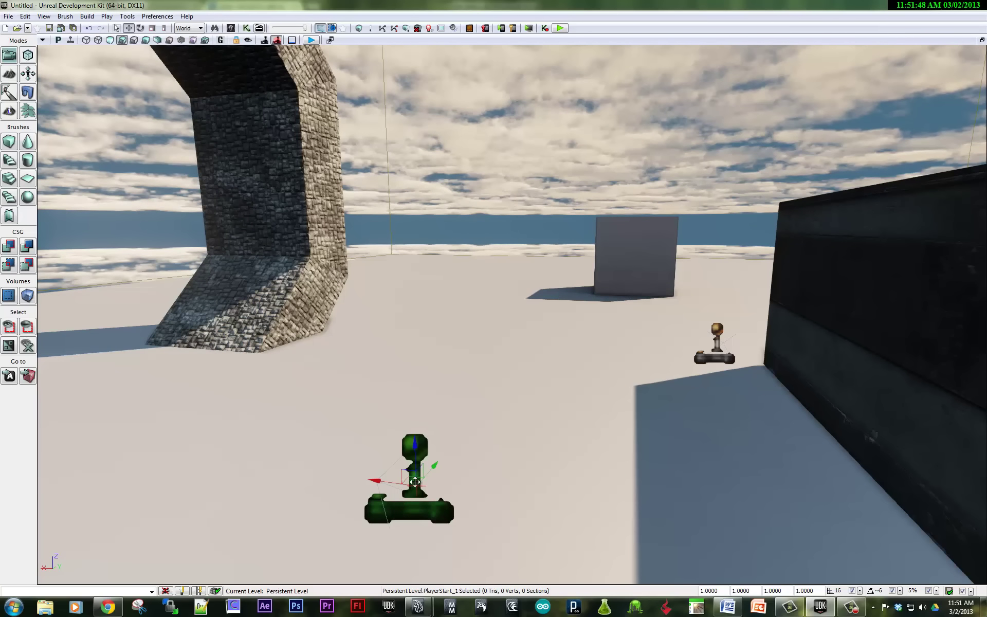
key(Delete)
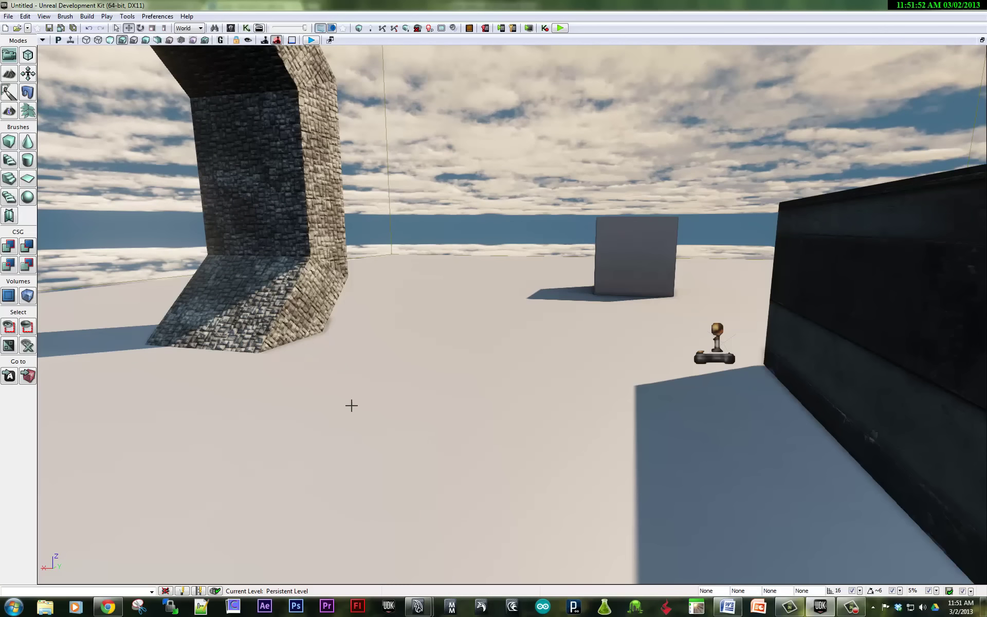
right_drag(354, 406, 353, 406)
right_click(354, 406)
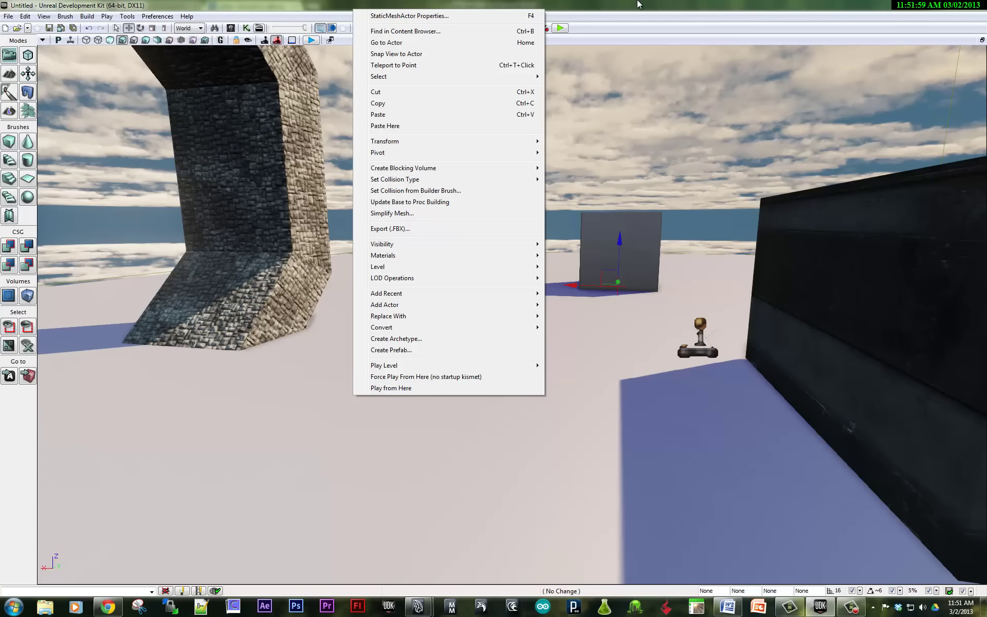
click(390, 387)
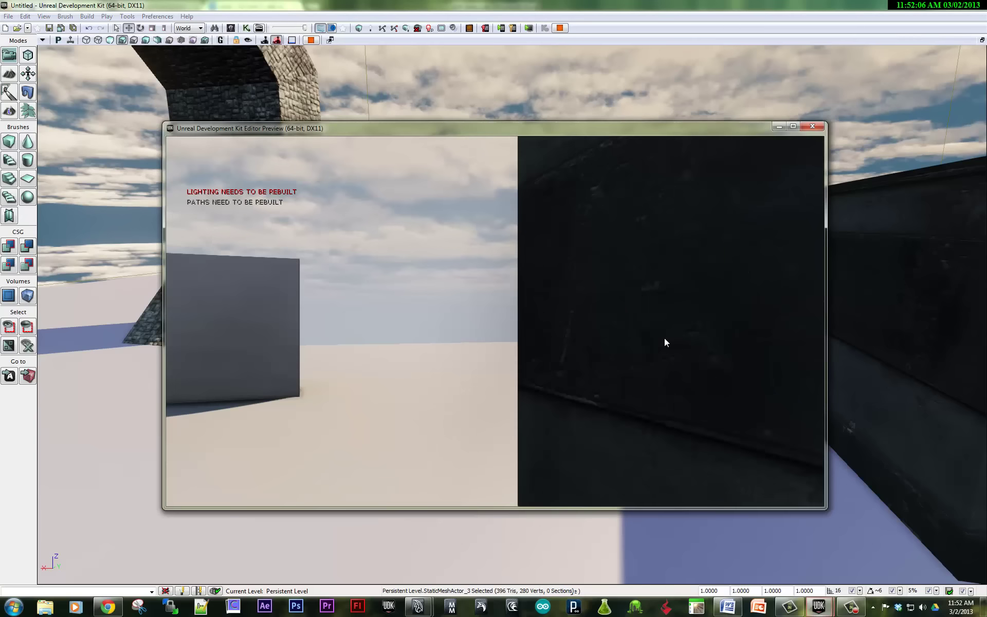
key(w)
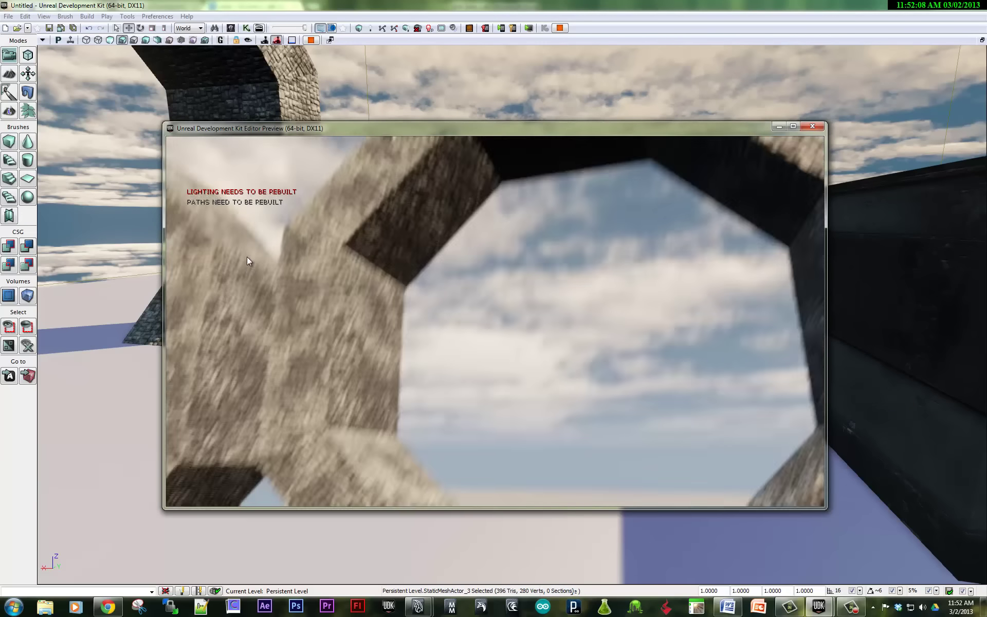
key(w)
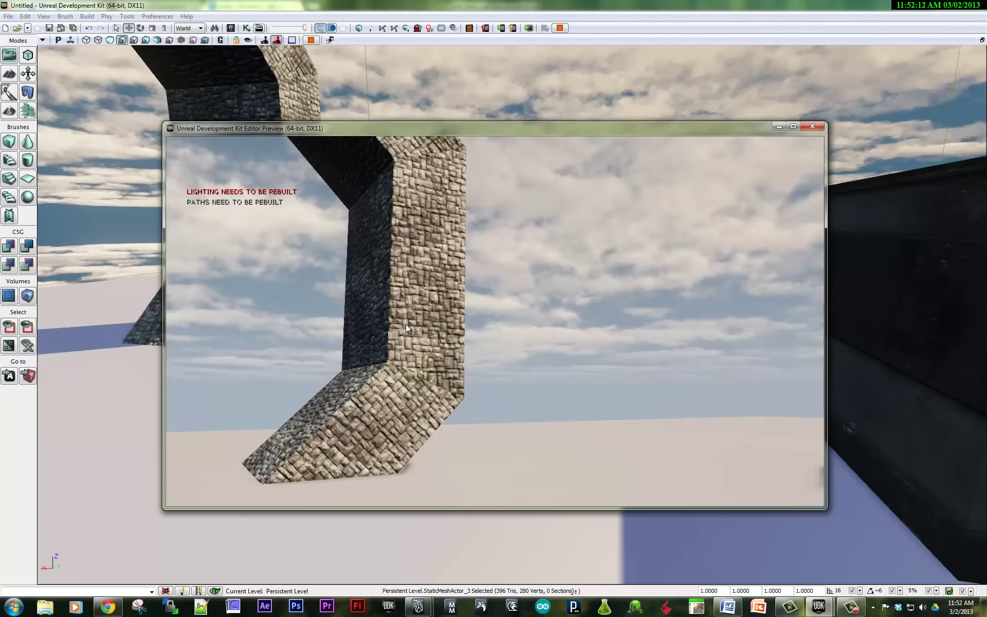
key(Escape)
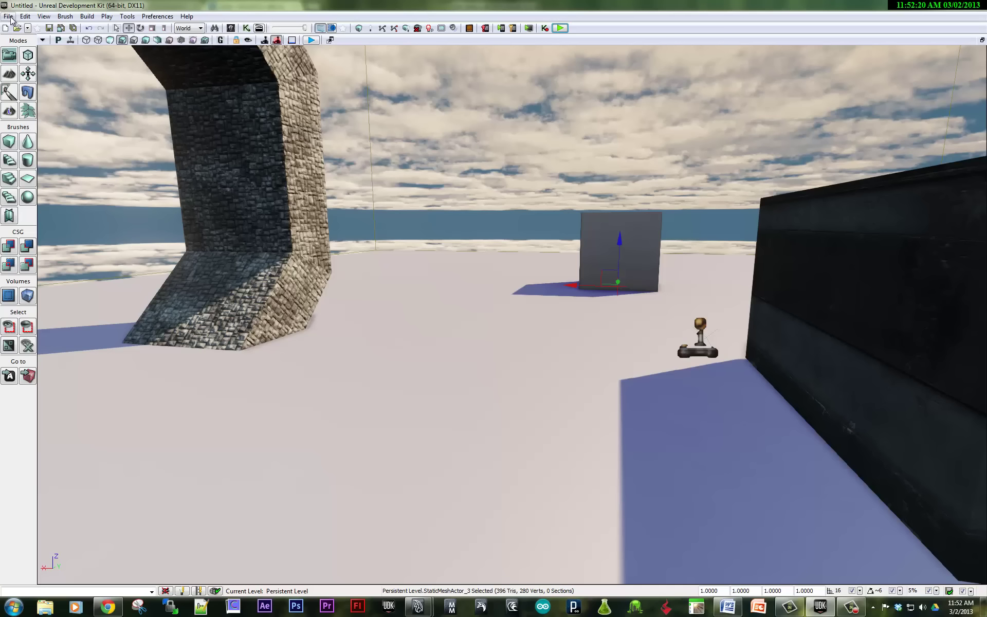
- Save the current level with the file name DM-MyTestLevel
click(10, 17)
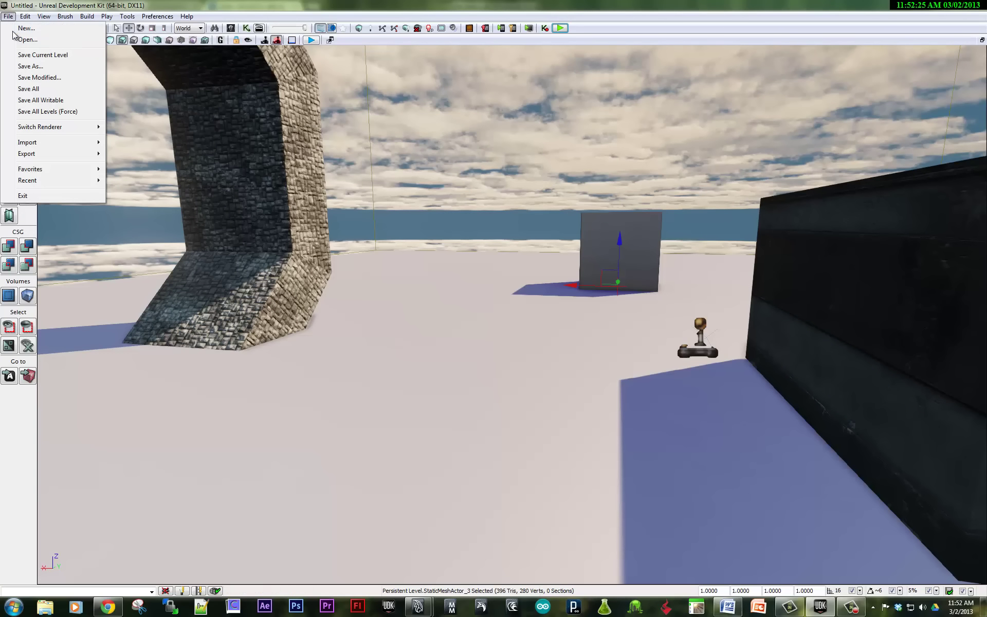
click(30, 67)
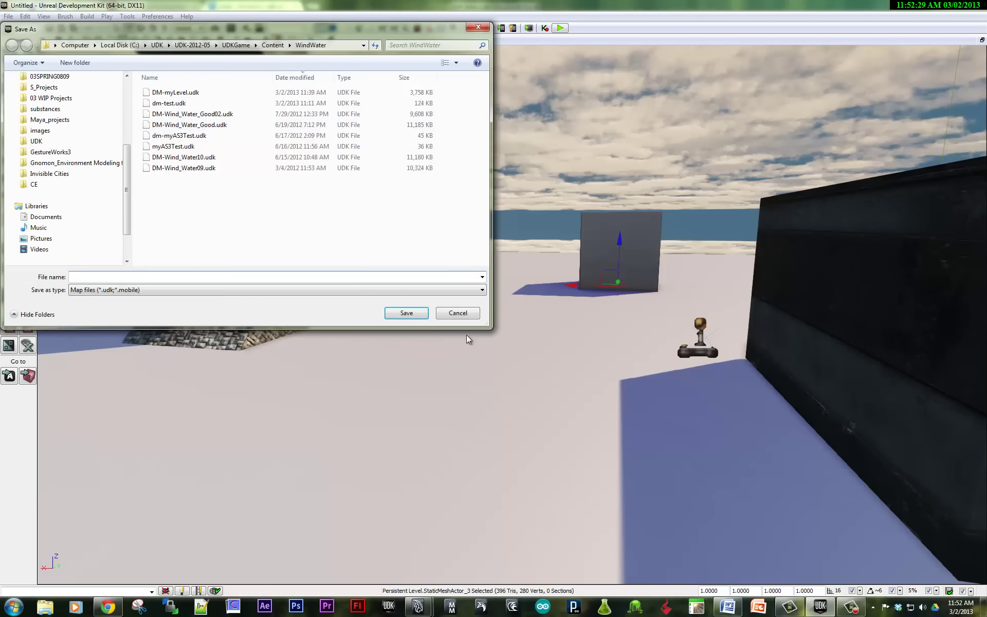
click(458, 313)
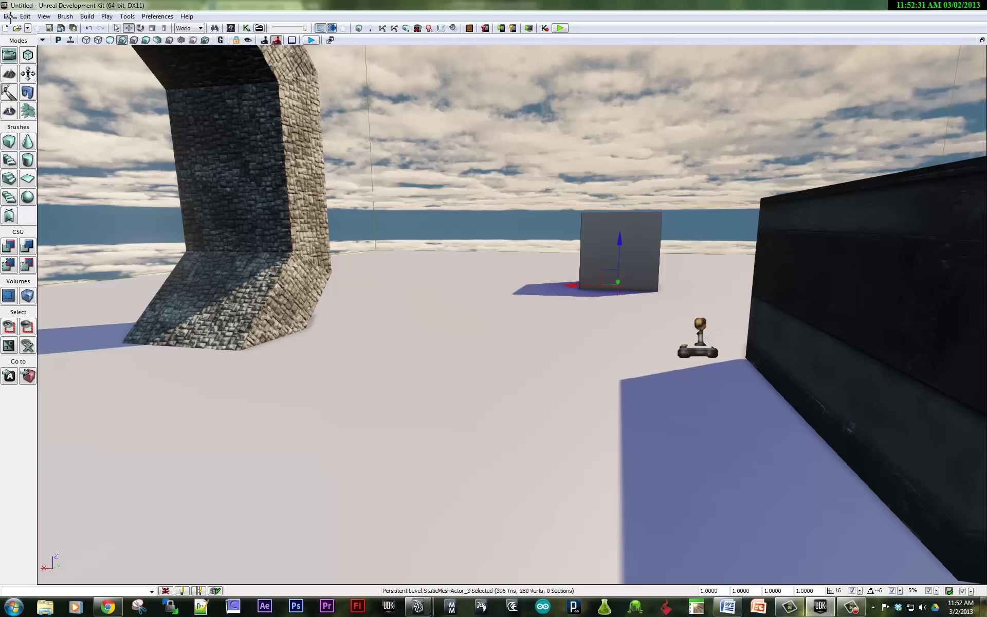
click(10, 17)
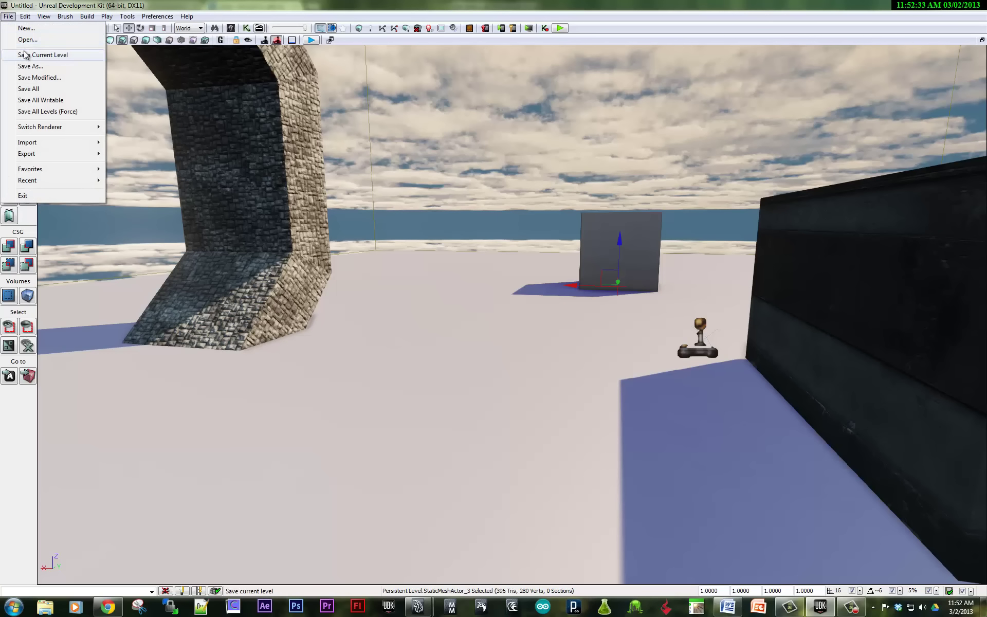
click(24, 55)
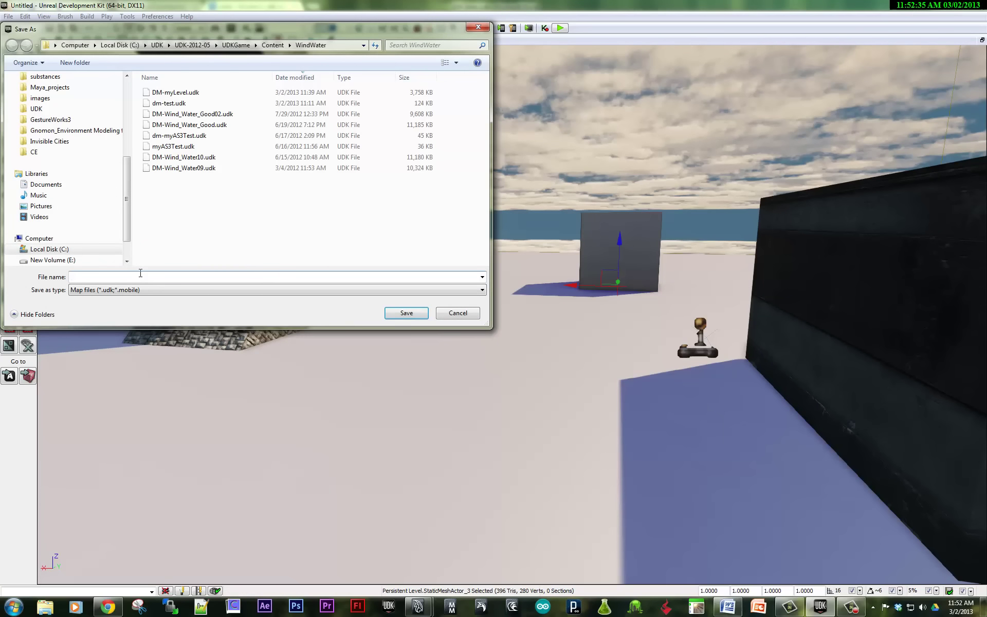
text(MyLe)
text(DM)
text(-My)
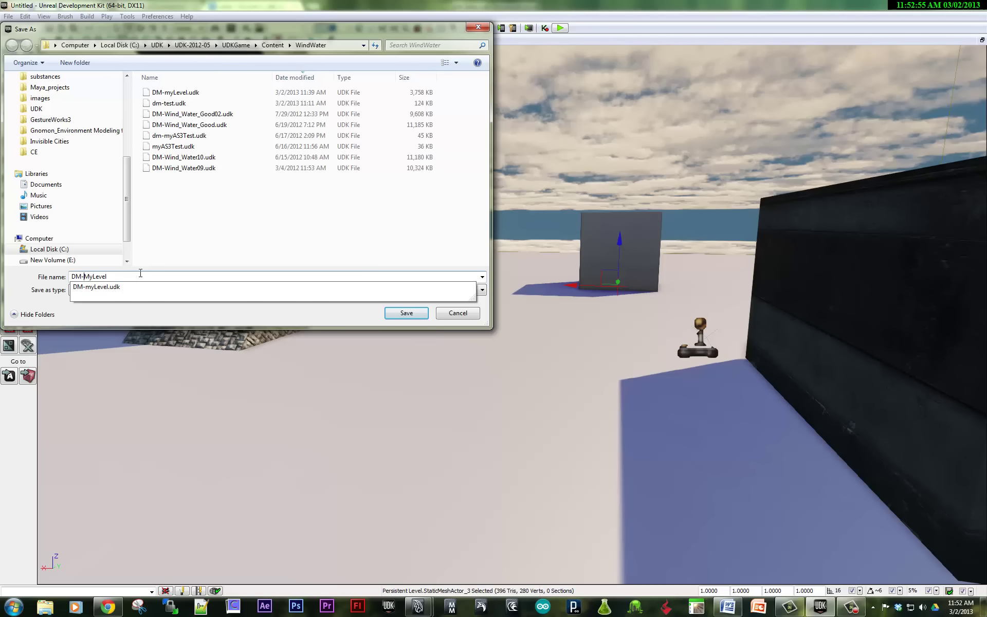
text(Test)
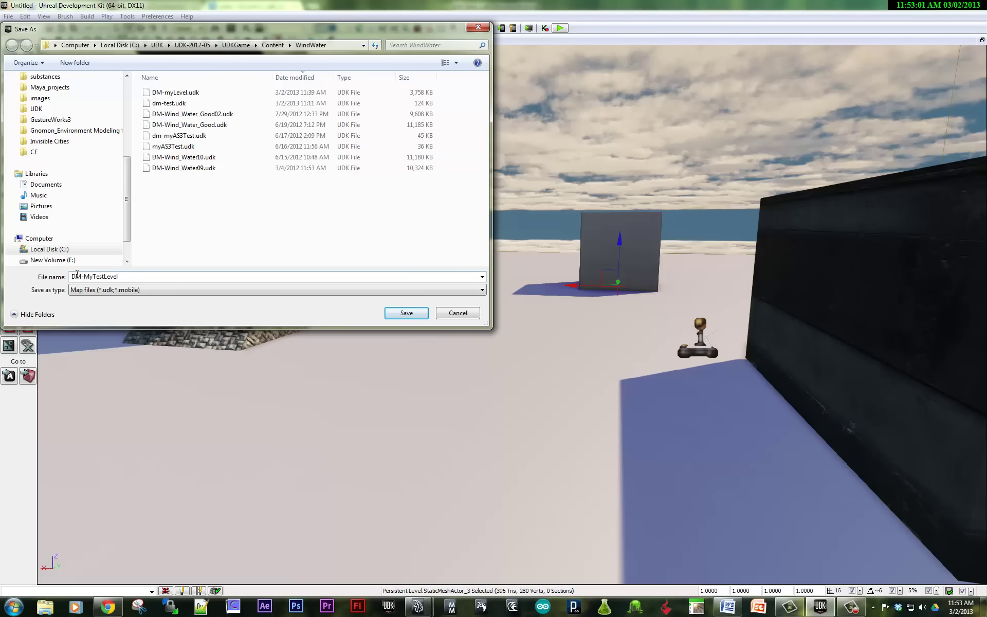
click(403, 313)
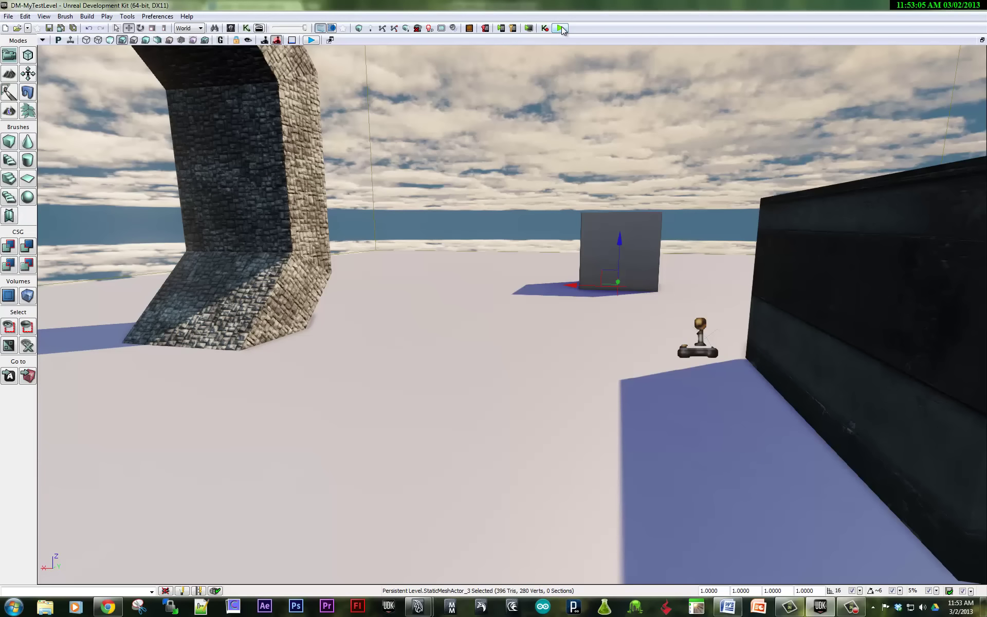
- Launch Play in Editor, fire the weapon and walk toward the dark wall
click(560, 29)
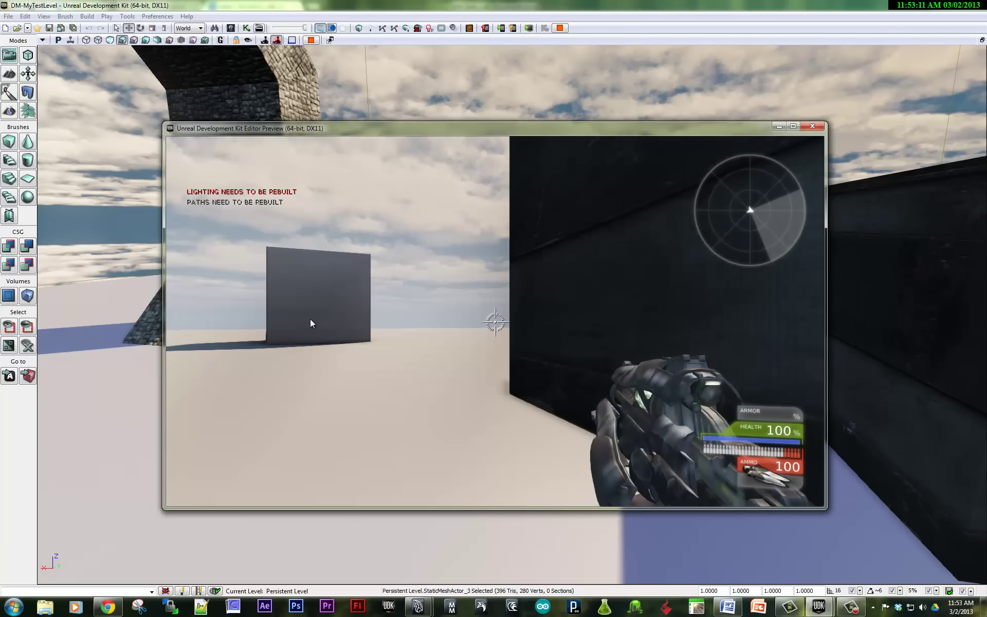
mouse_move(166, 304)
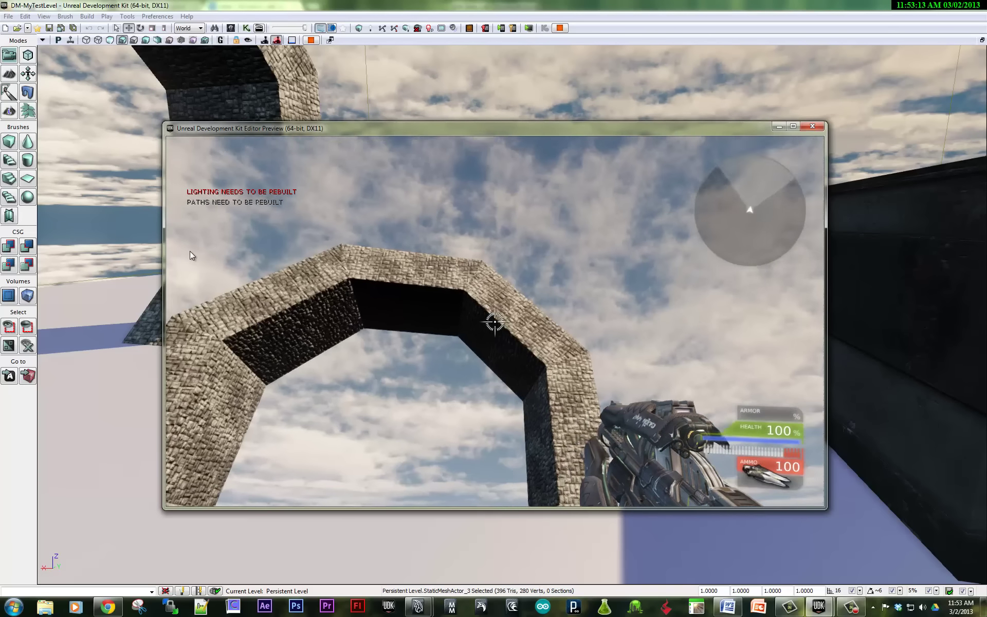
click(193, 252)
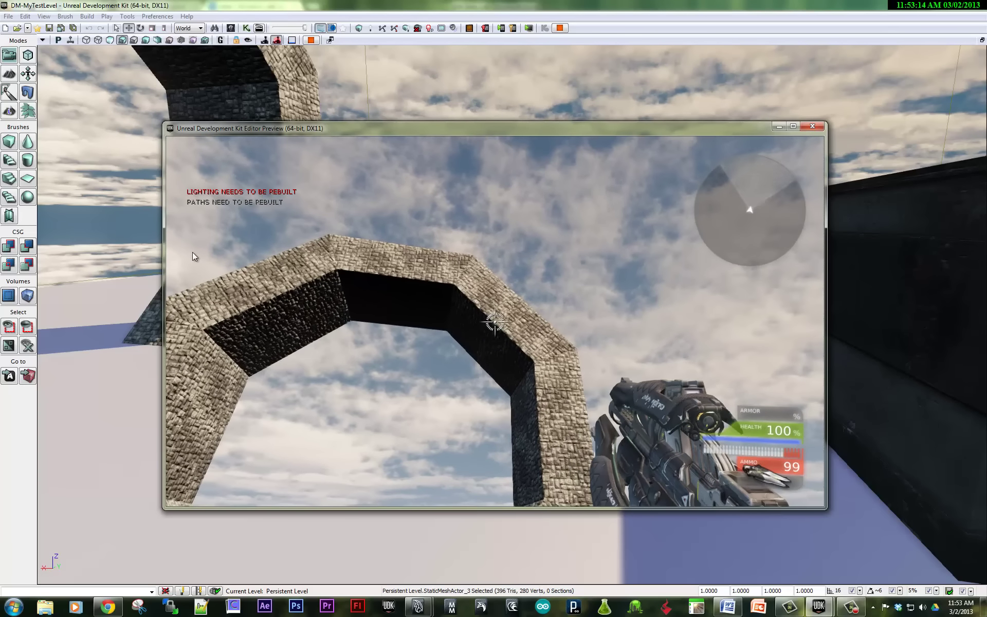
mouse_move(236, 308)
key(w)
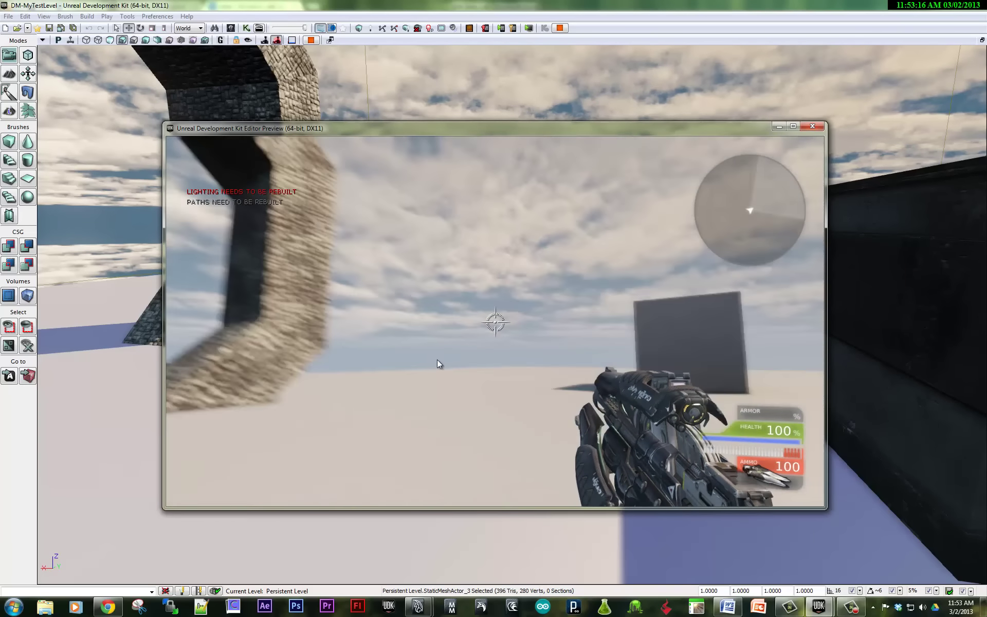
mouse_move(686, 332)
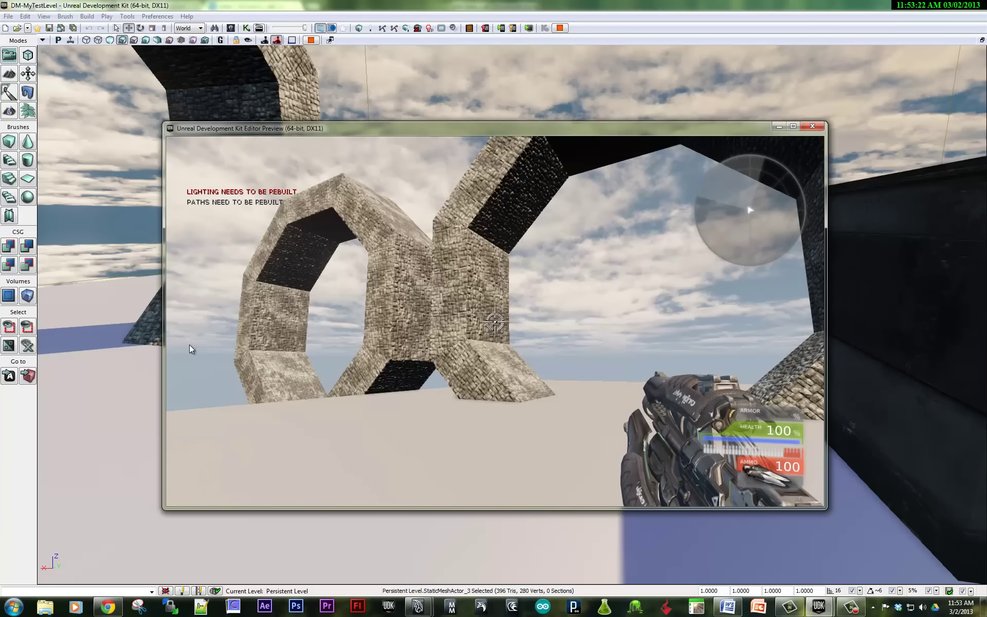